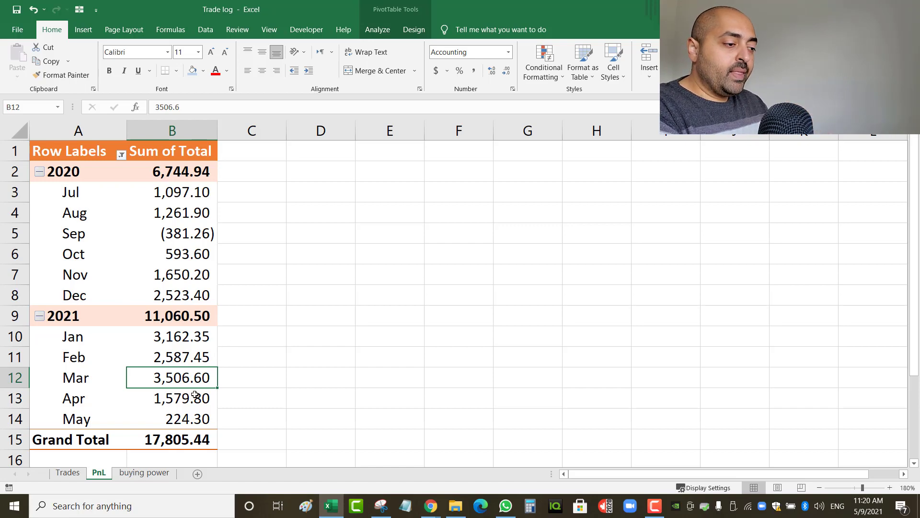
Step: Examine the April 2021 total in the PnL pivot table, with a brief look at the Trades sheet
scroll(195, 395, "down", 1)
left_click(186, 336)
left_click(246, 342)
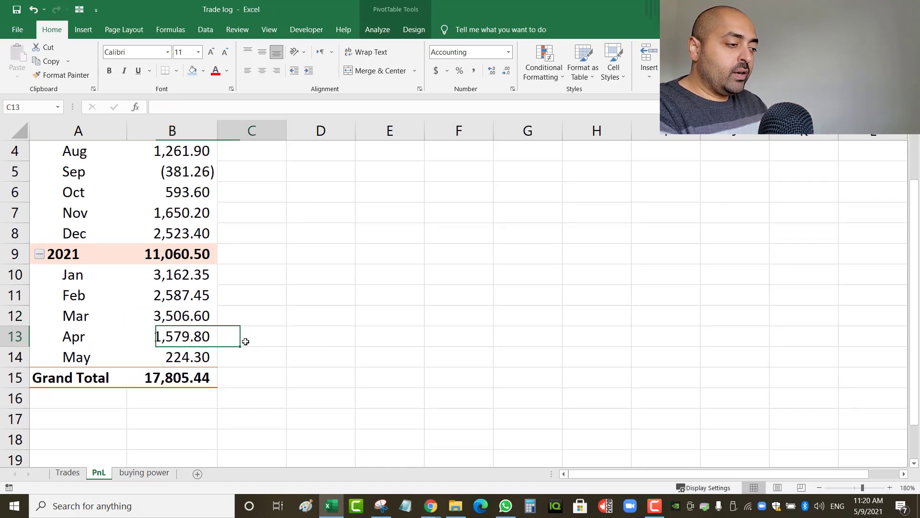
mouse_move(178, 336)
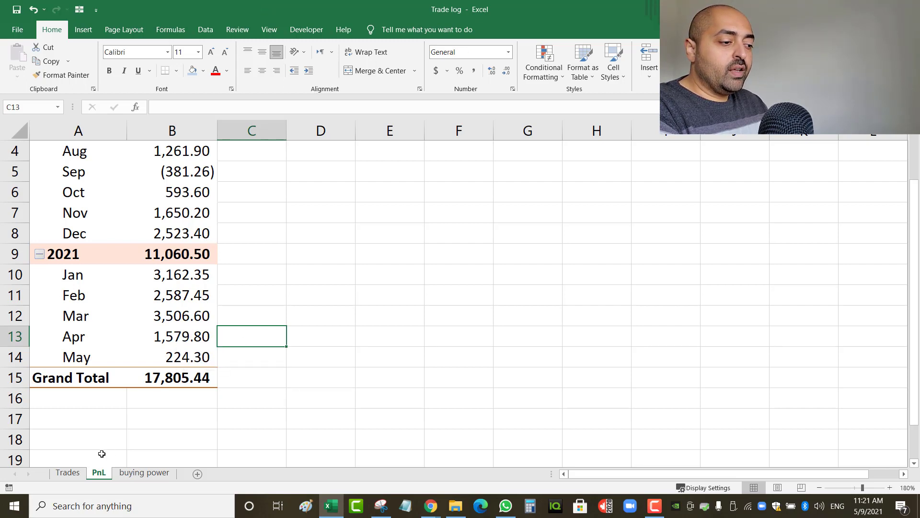
left_click(78, 478)
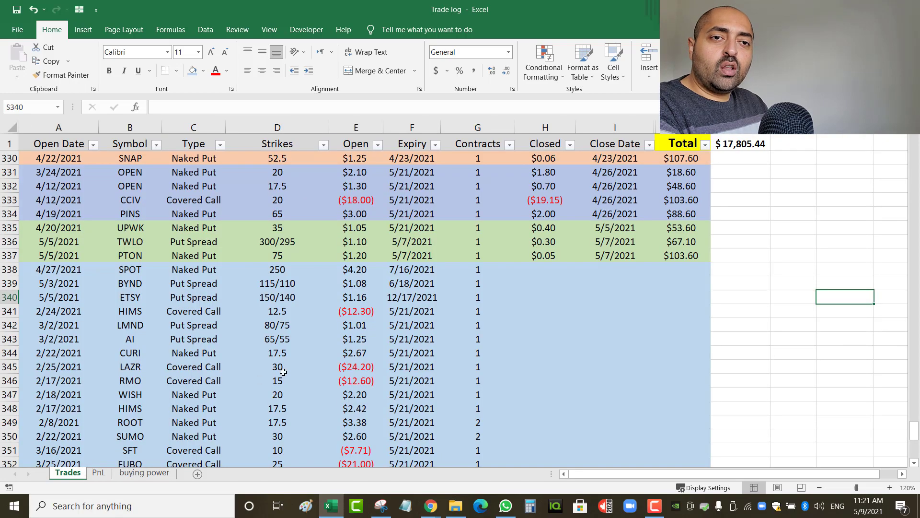
left_click(99, 474)
left_click(170, 338)
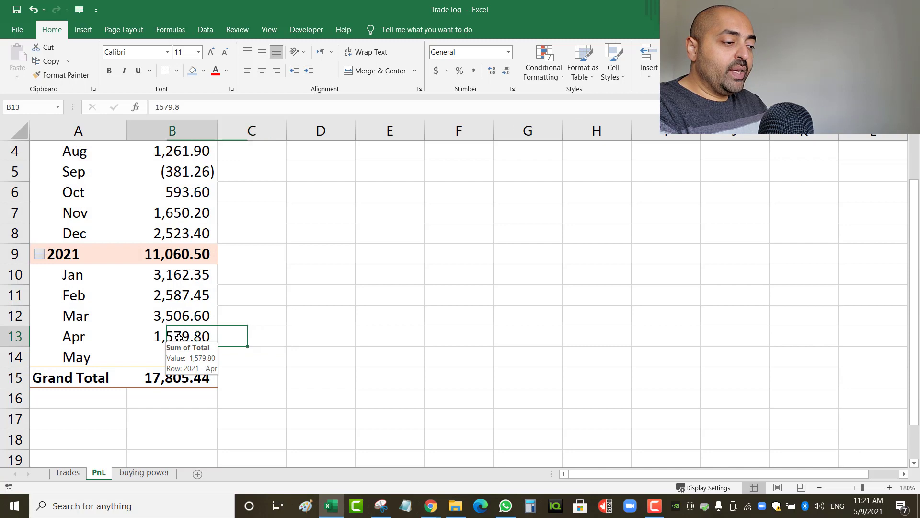
left_click(257, 339)
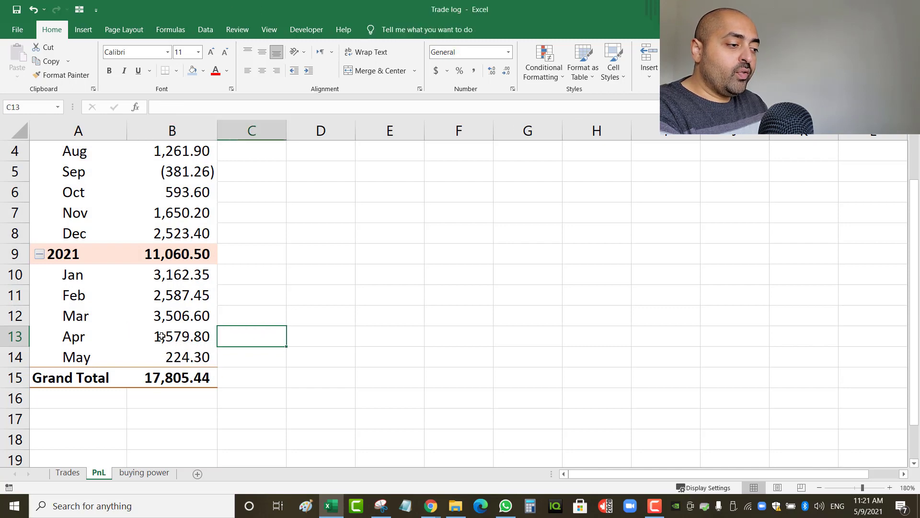
left_click(210, 341)
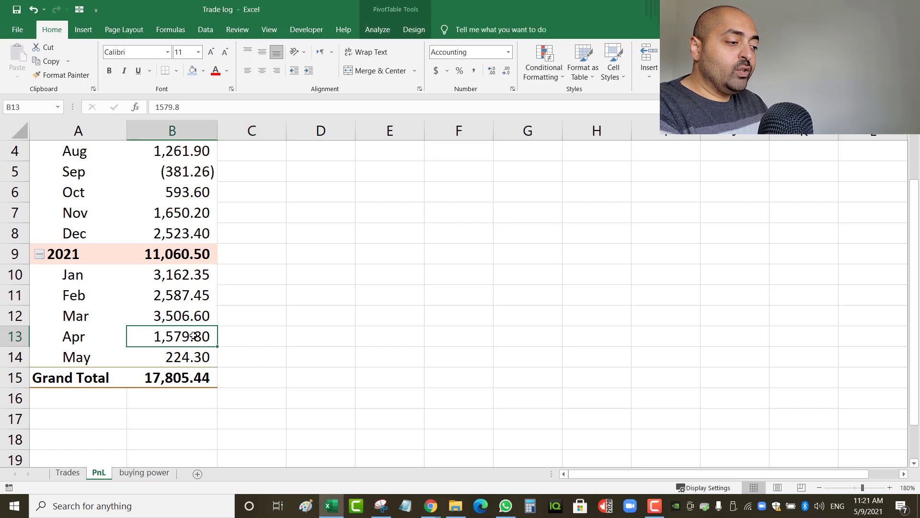
mouse_move(188, 340)
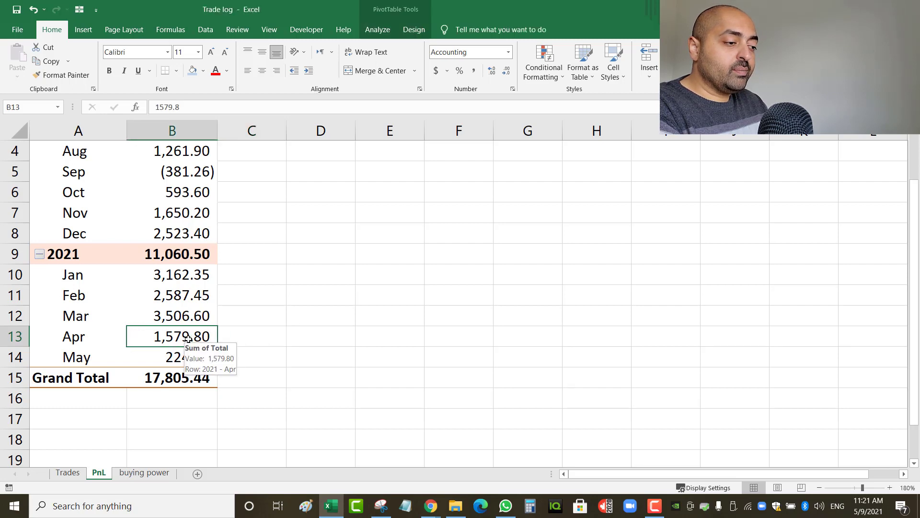
Step: Review the pivot table's monthly totals from March 2021 back to October 2020
left_click(193, 317)
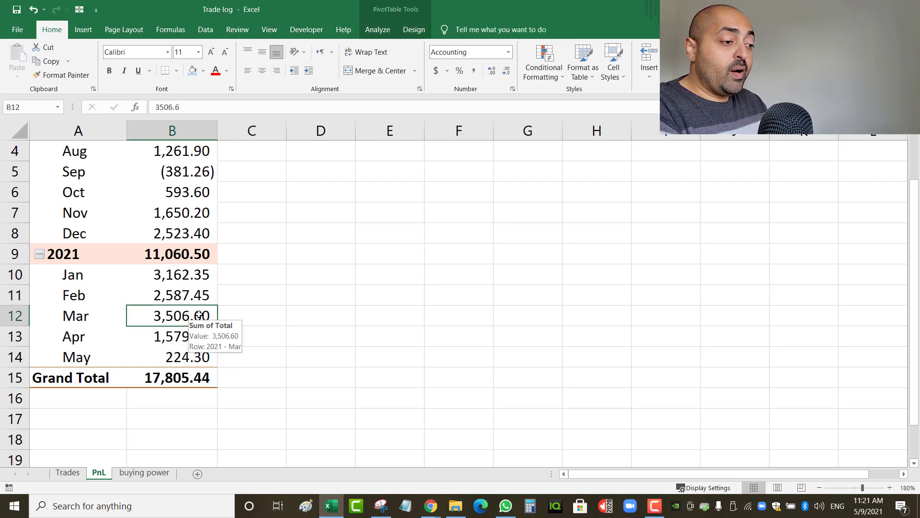
left_click(199, 297)
left_click(199, 282)
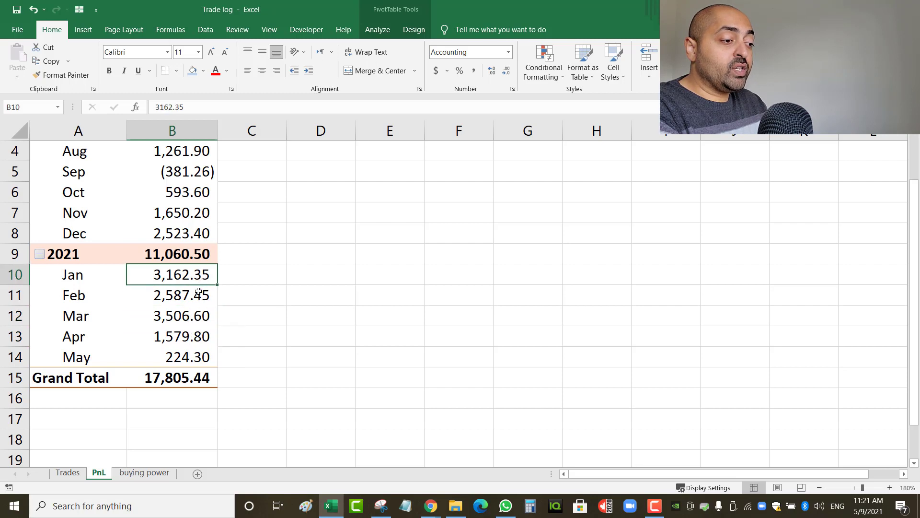
left_click(201, 235)
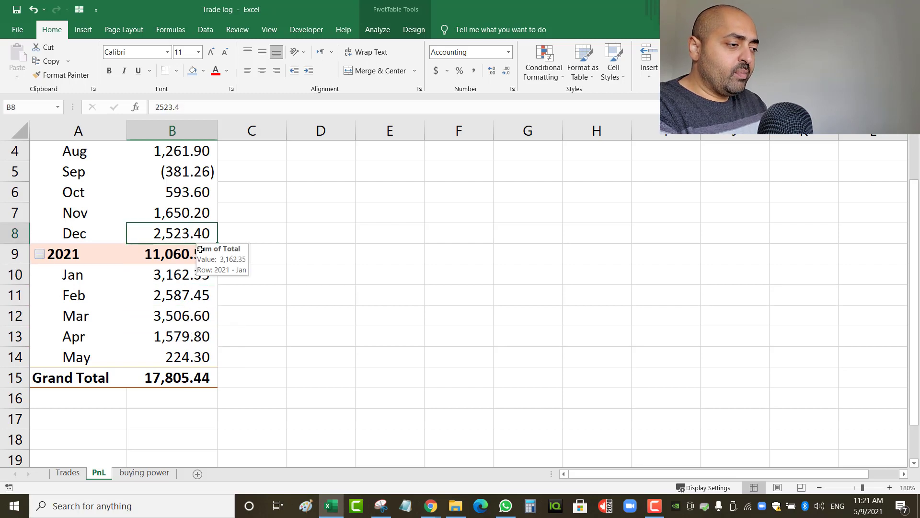
left_click(183, 193)
left_click(184, 212)
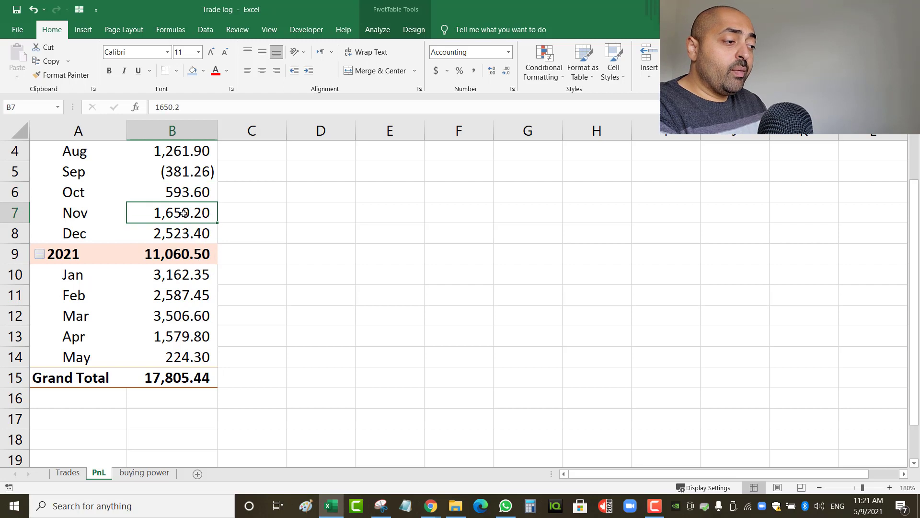
Step: Compare the April 2021 total with the totals for November 2020 through February 2021
left_click(179, 340)
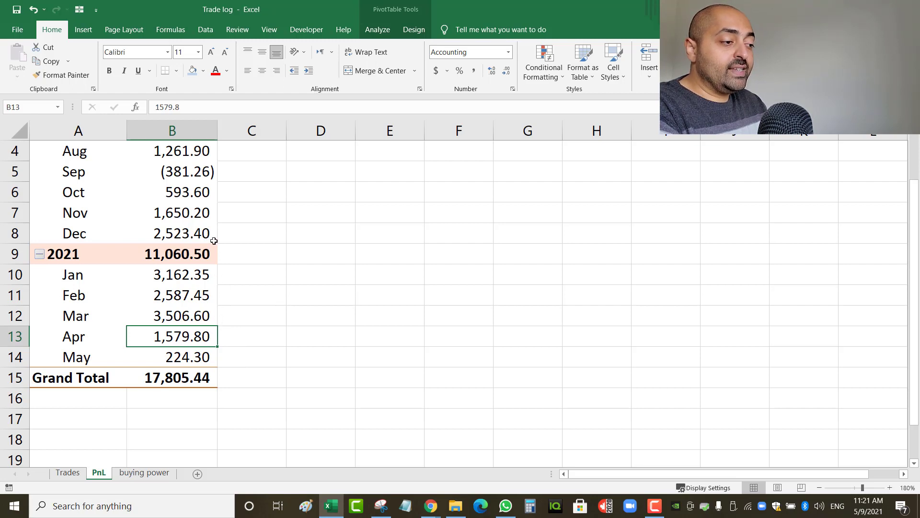
left_click(212, 214)
left_click(215, 234)
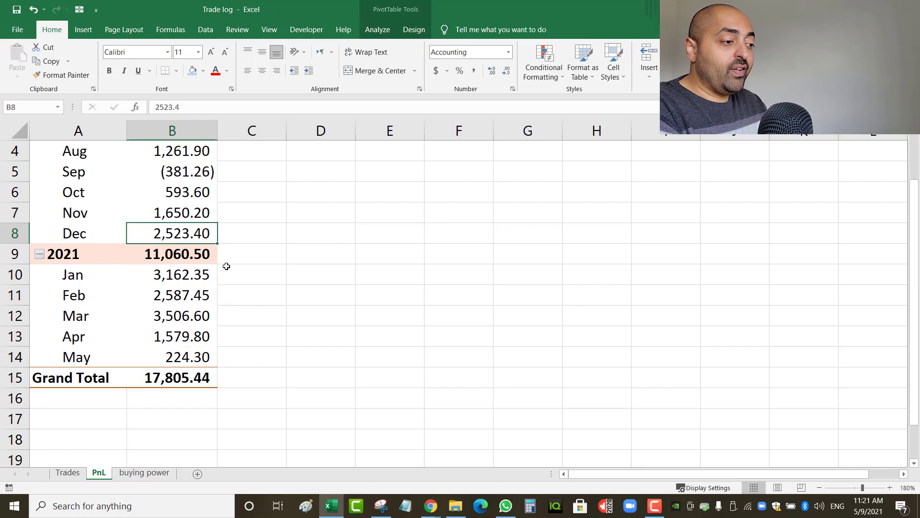
left_click(223, 282)
left_click(220, 300)
left_click(197, 340)
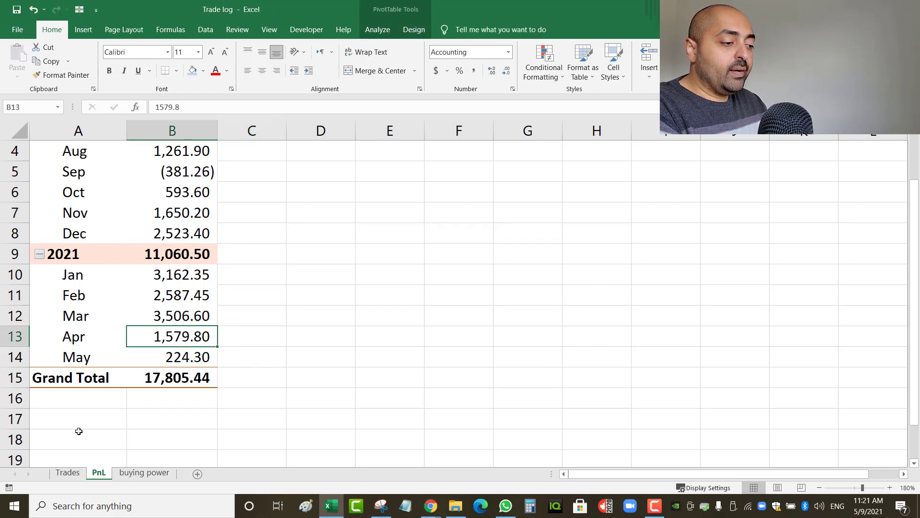
Step: Open the Trades sheet at 140% zoom and find the trades closed in April 2021
left_click(68, 472)
scroll(429, 293, "up", 1)
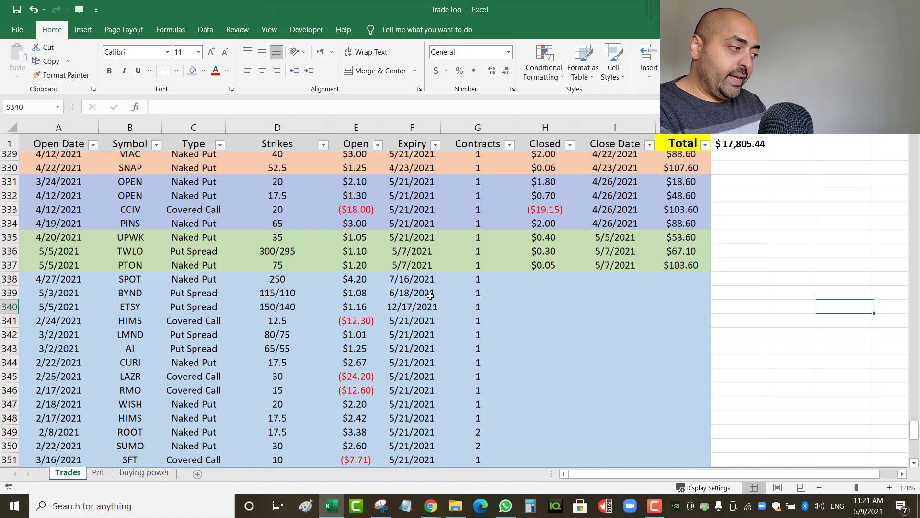
left_click(889, 487)
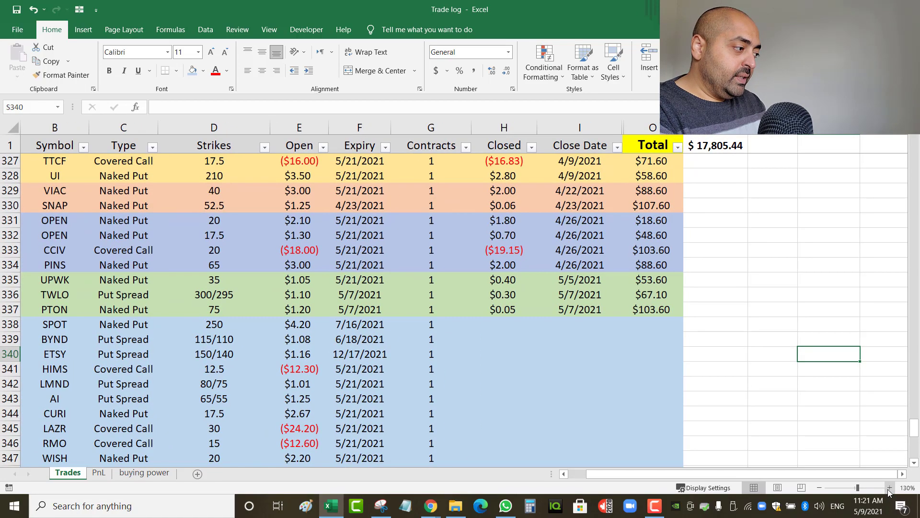
left_click(890, 488)
left_click_drag(790, 473, 702, 474)
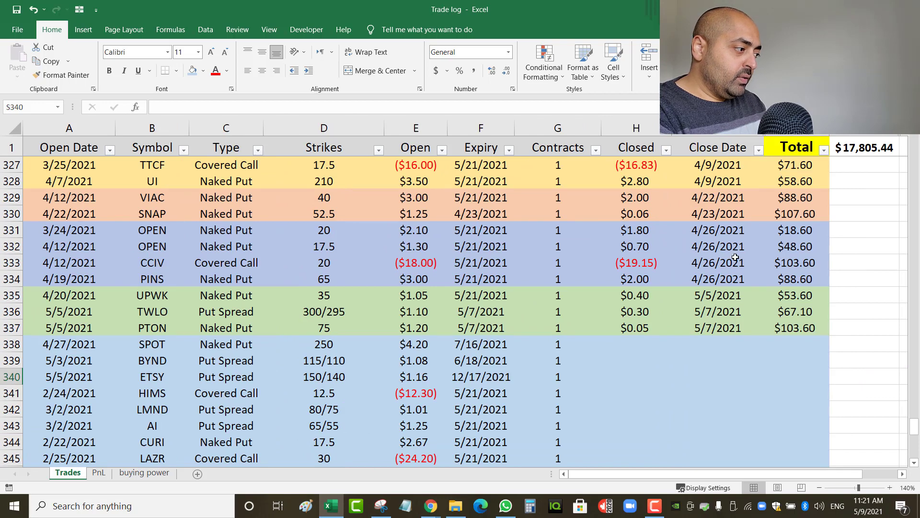
scroll(735, 257, "up", 3)
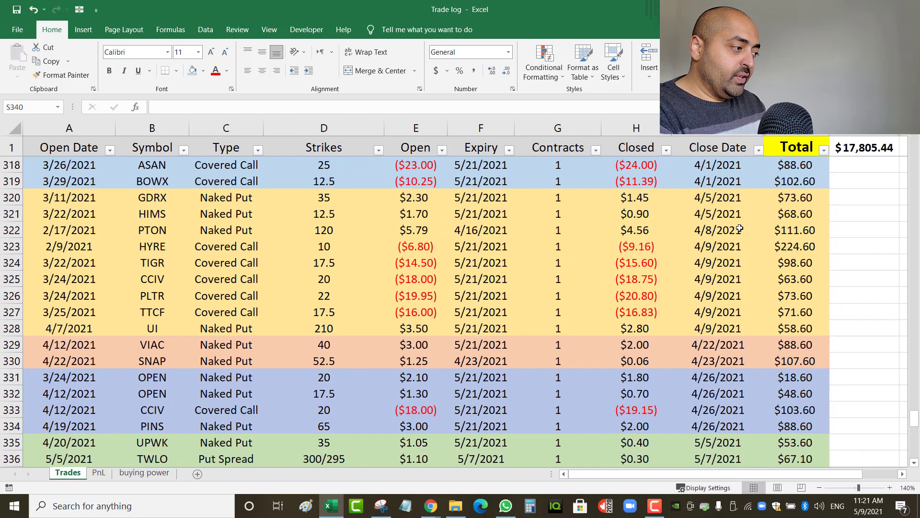
Step: Select the Total values of the trades closed April 5–9, followed by those in the late-April color groups, to check their sums
left_click_drag(798, 199, 803, 325)
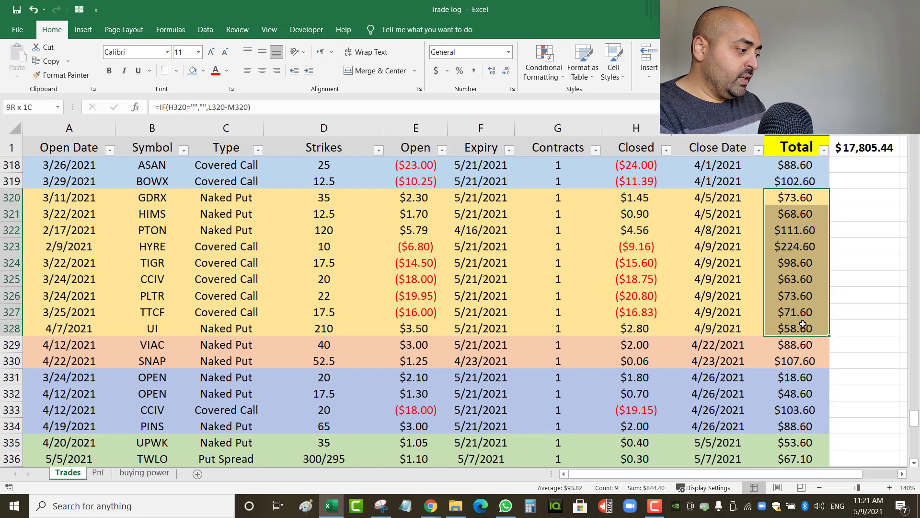
scroll(782, 259, "down", 2)
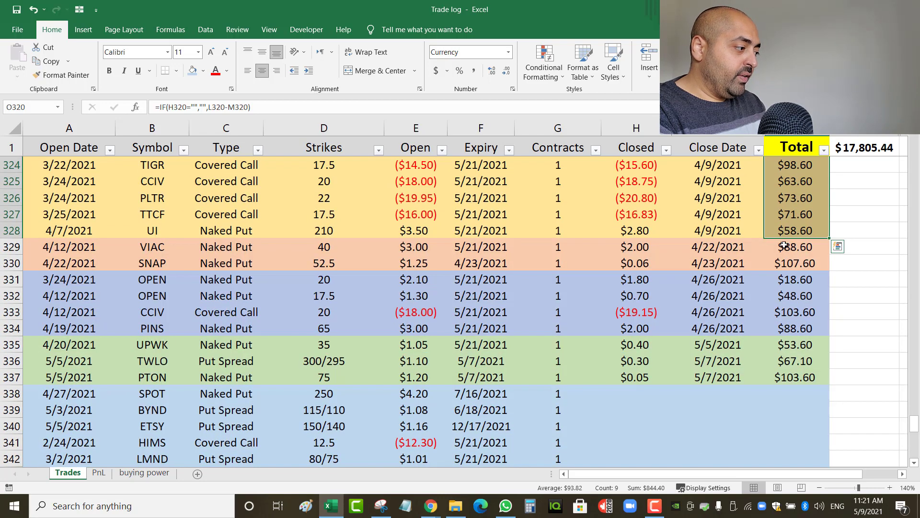
left_click_drag(784, 245, 793, 334)
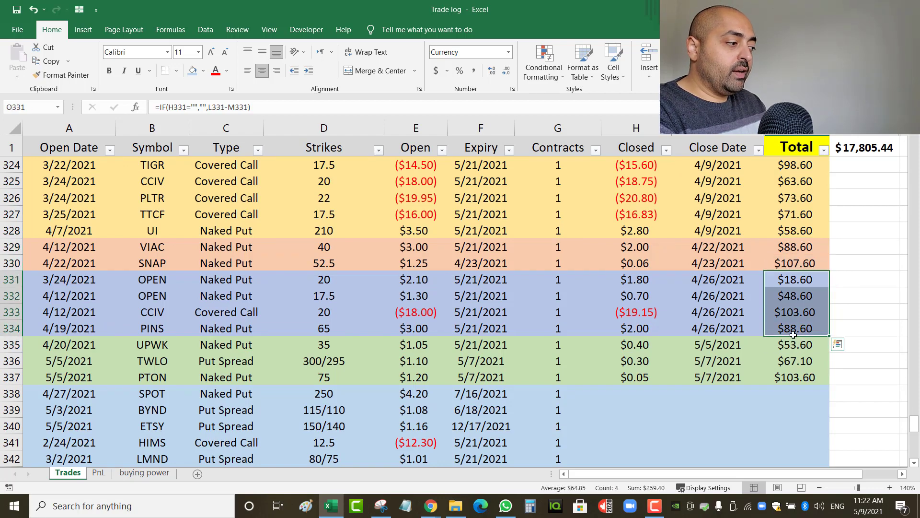
Step: Highlight the full rows of the trades closed April 22–26, followed by those closed April 5–9
left_click_drag(794, 247, 73, 330)
scroll(71, 312, "up", 3)
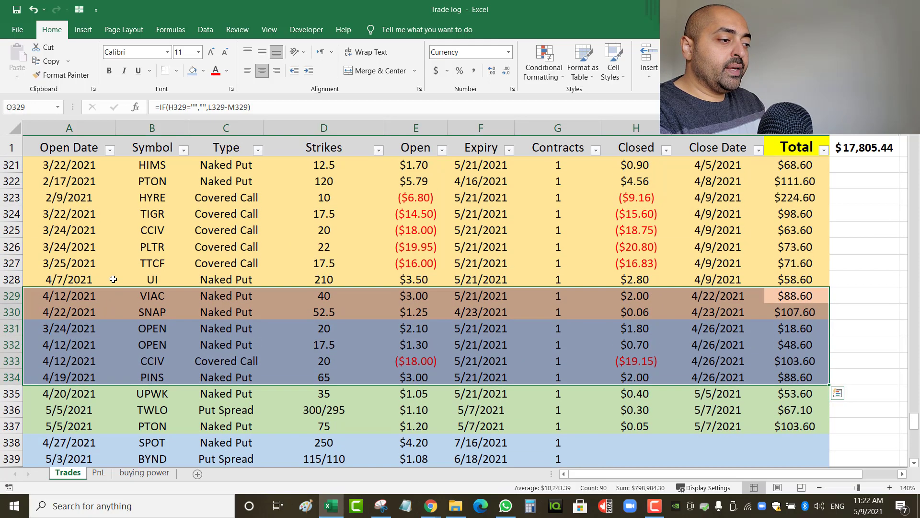
left_click(67, 246)
left_click_drag(67, 246, 780, 377)
scroll(317, 336, "down", 2)
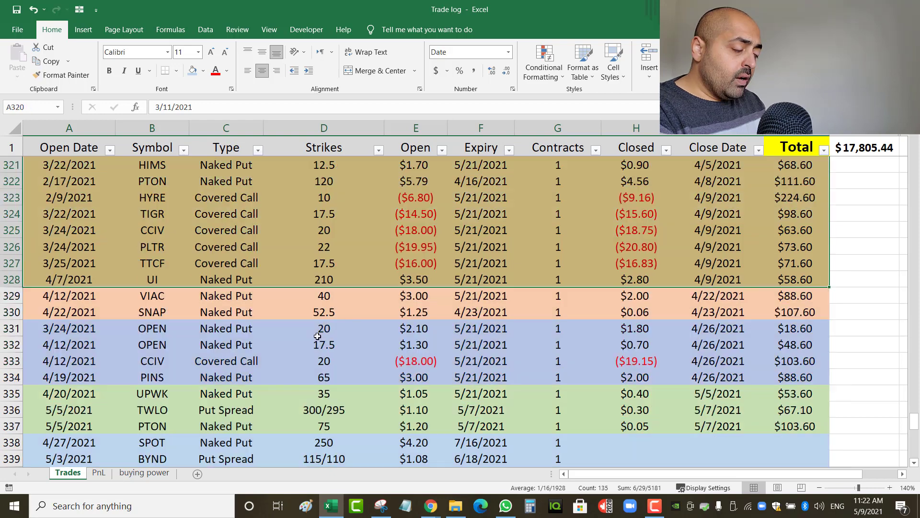
Step: Examine the VIAC naked put in row 329: open date, type, strike, opening price, expiry, closing price and total
left_click(63, 296)
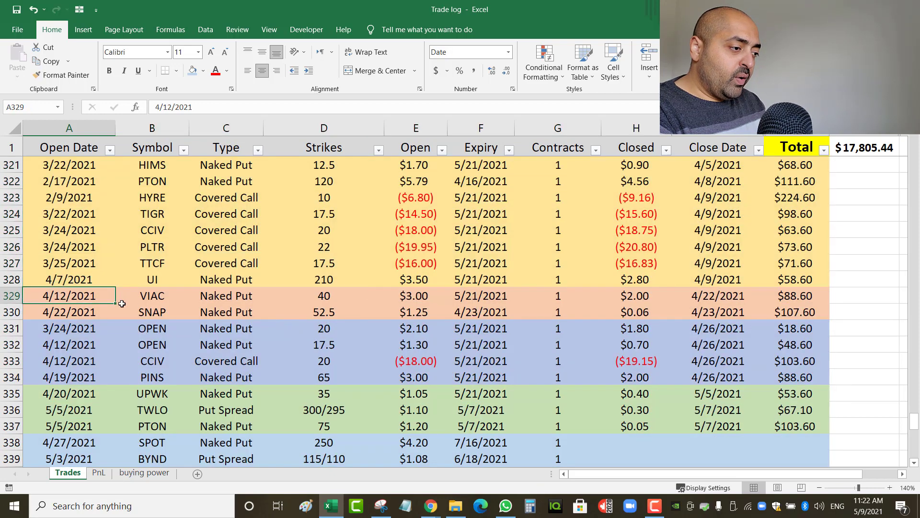
left_click(146, 302)
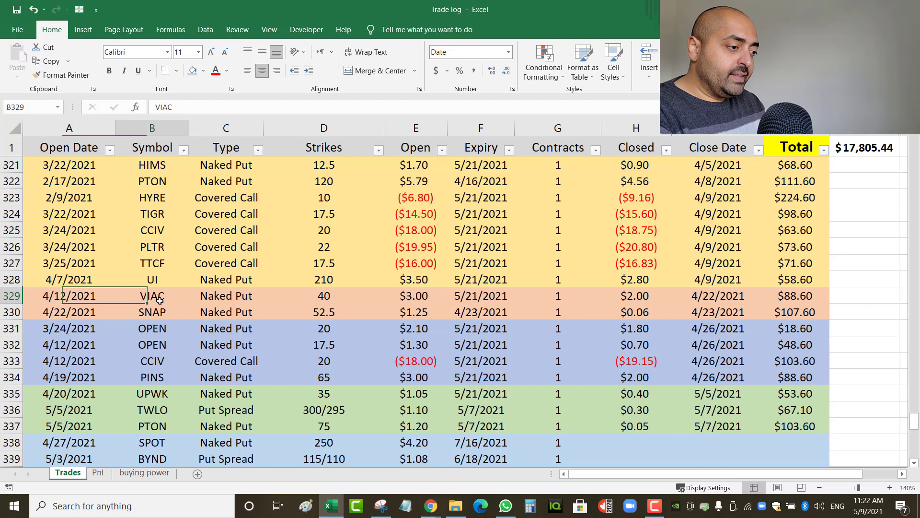
left_click(315, 296)
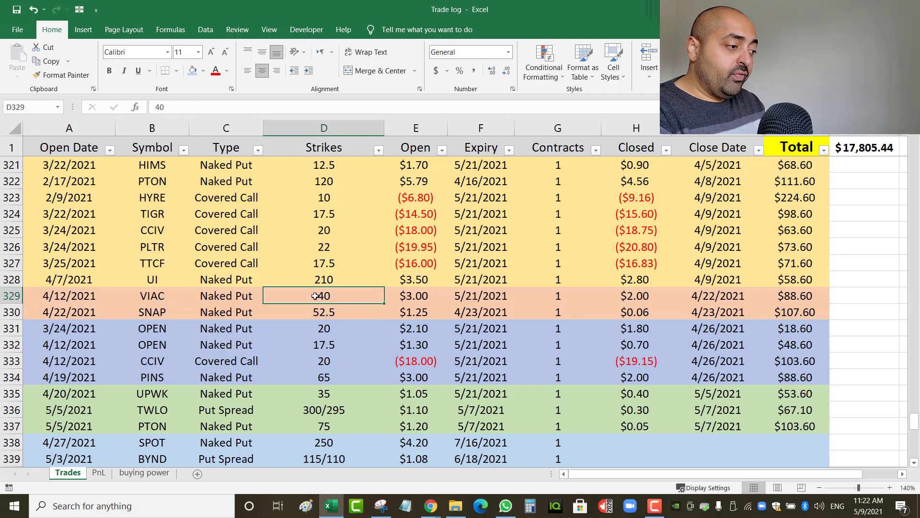
left_click(230, 298)
left_click(327, 299)
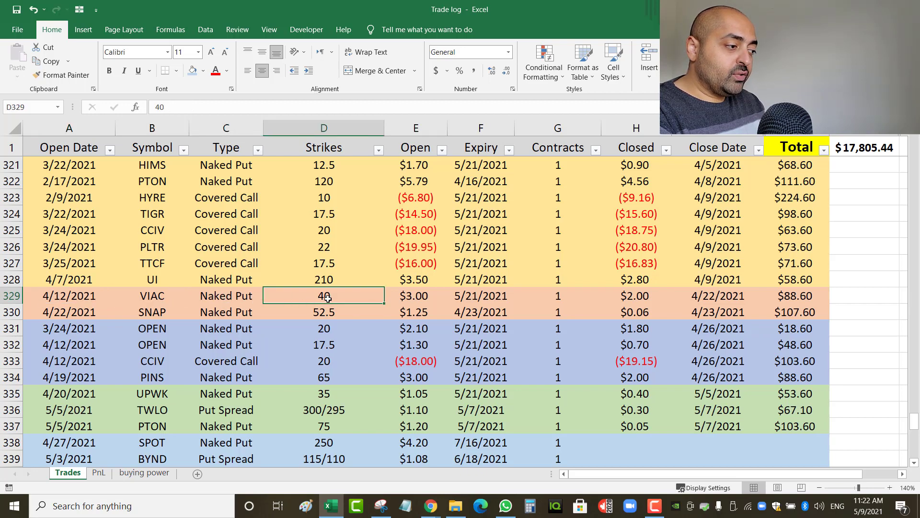
left_click(84, 295)
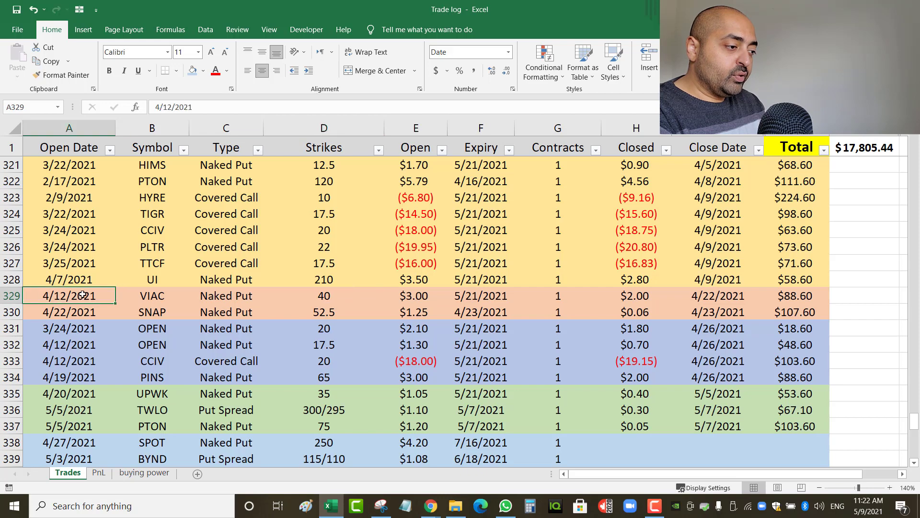
left_click(472, 298)
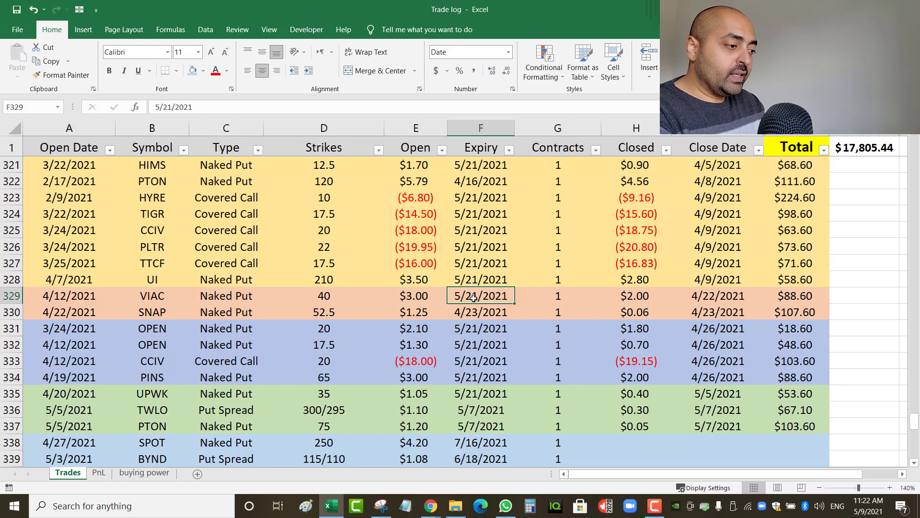
left_click(626, 298)
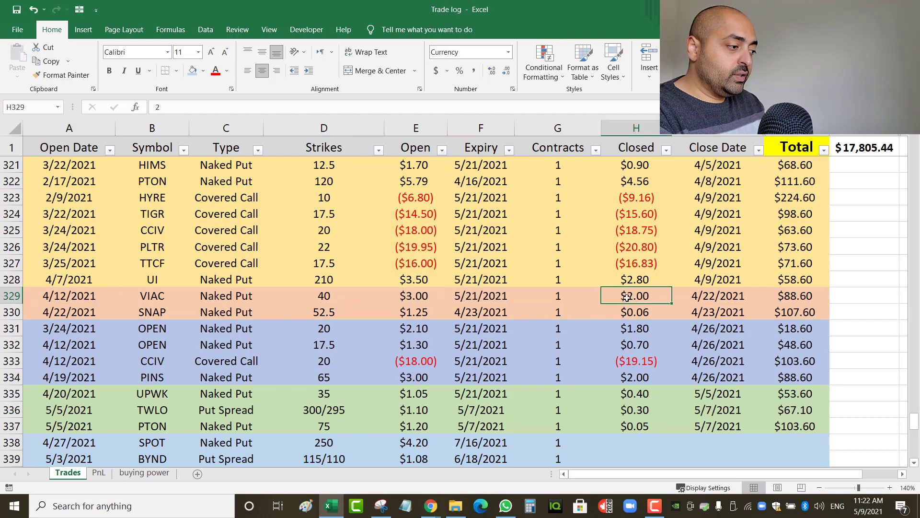
left_click(401, 299)
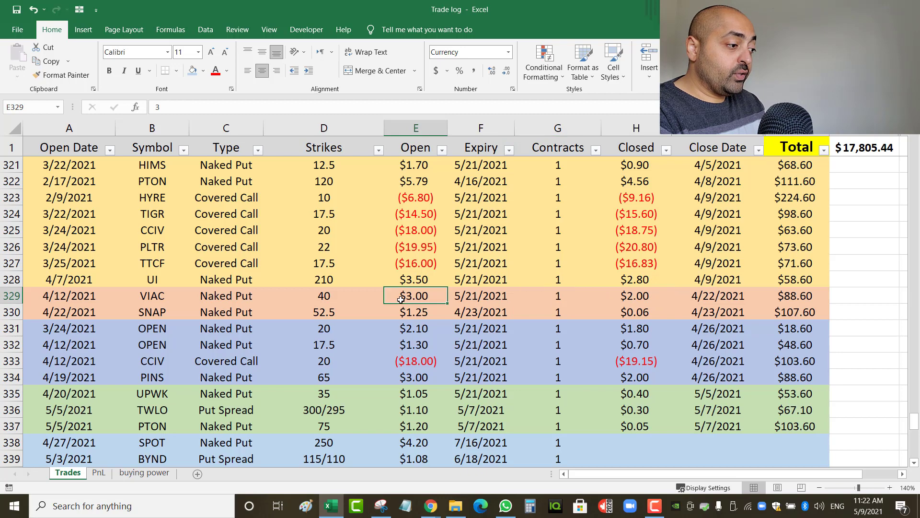
left_click(629, 295)
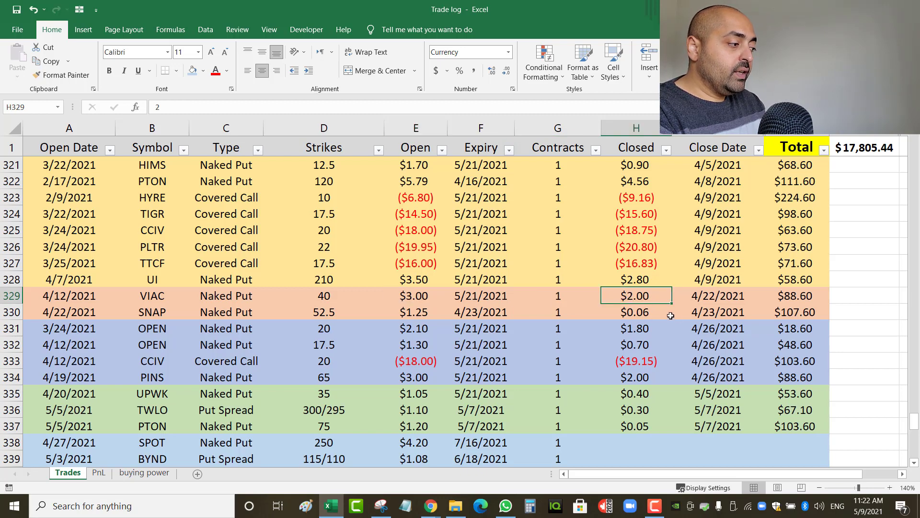
left_click(798, 297)
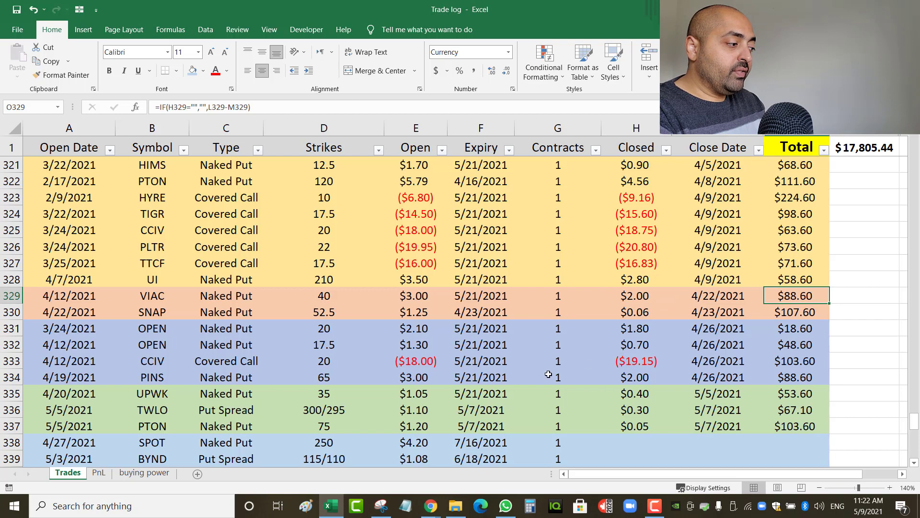
Step: Switch to Yahoo Finance in Chrome, look up the VIAC quote and show its one-month price chart
mouse_move(430, 506)
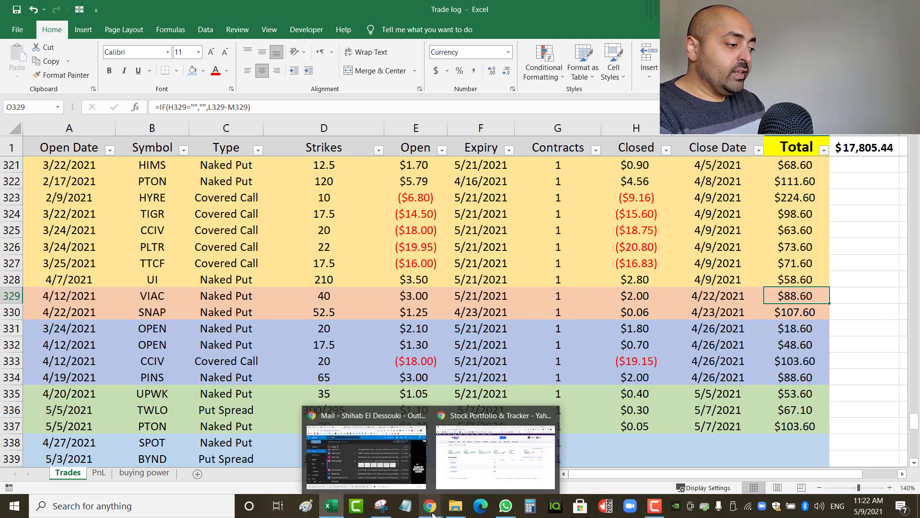
left_click(494, 455)
left_click(247, 92)
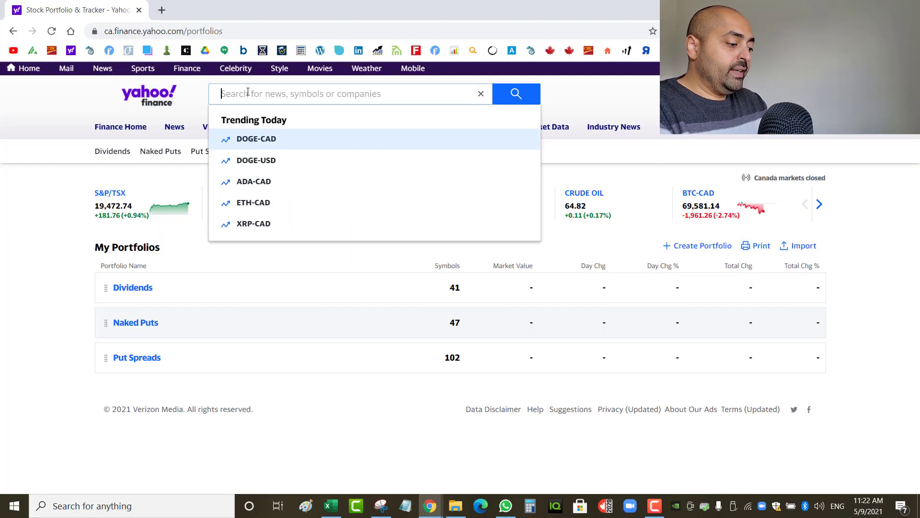
type("viac")
key("Return")
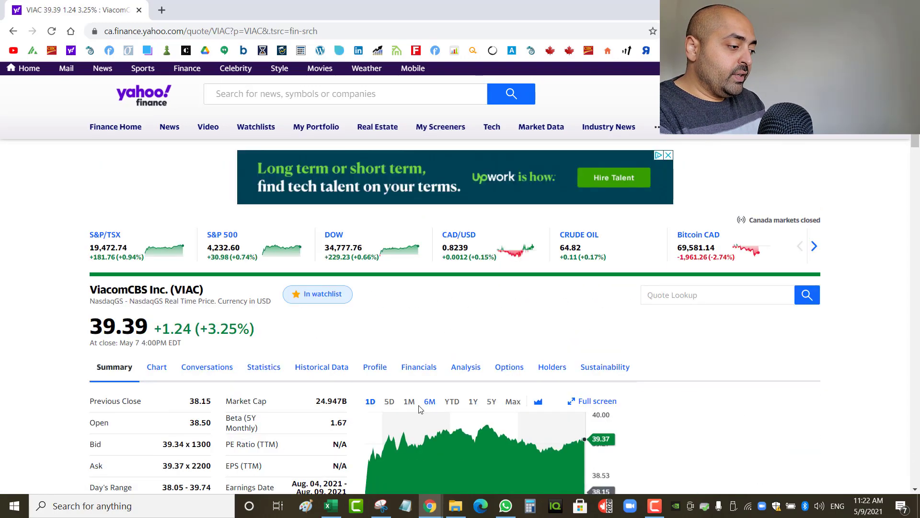
left_click(418, 402)
scroll(420, 403, "down", 2)
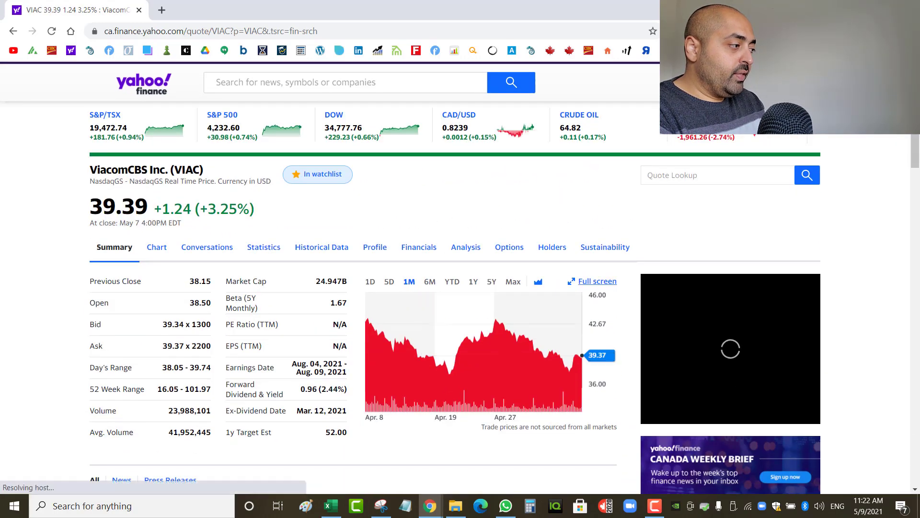
Step: Enlarge the VIAC quote page in the browser until the one-month price chart is easy to read
left_click(912, 31)
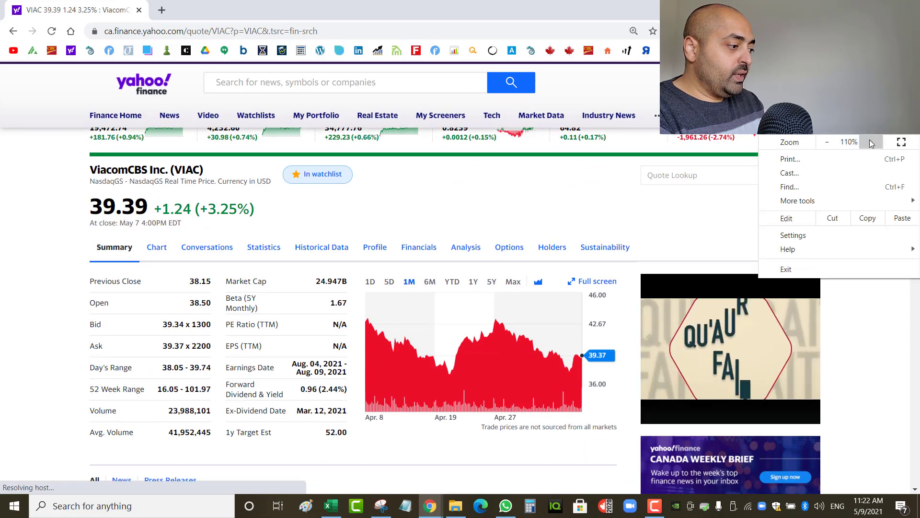
left_click(871, 142)
left_click(871, 142)
left_click(871, 142)
scroll(709, 144, "down", 2)
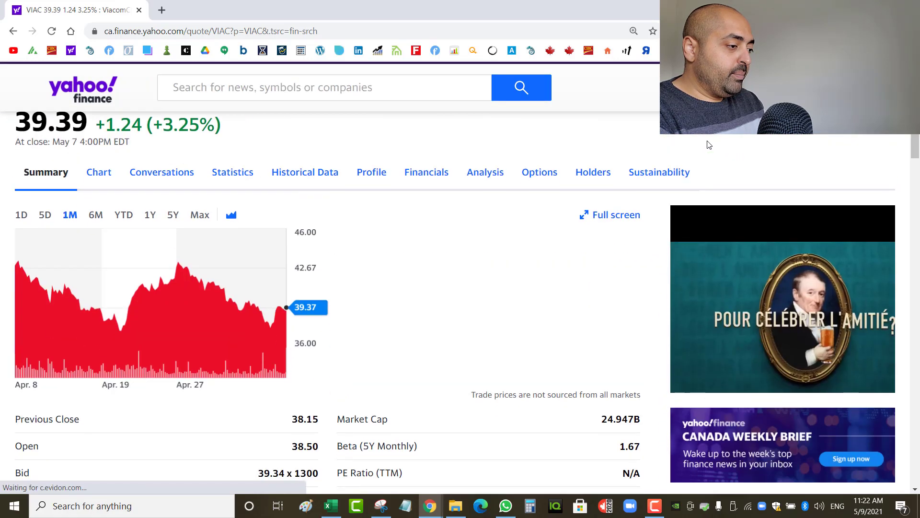
key("ctrl+plus")
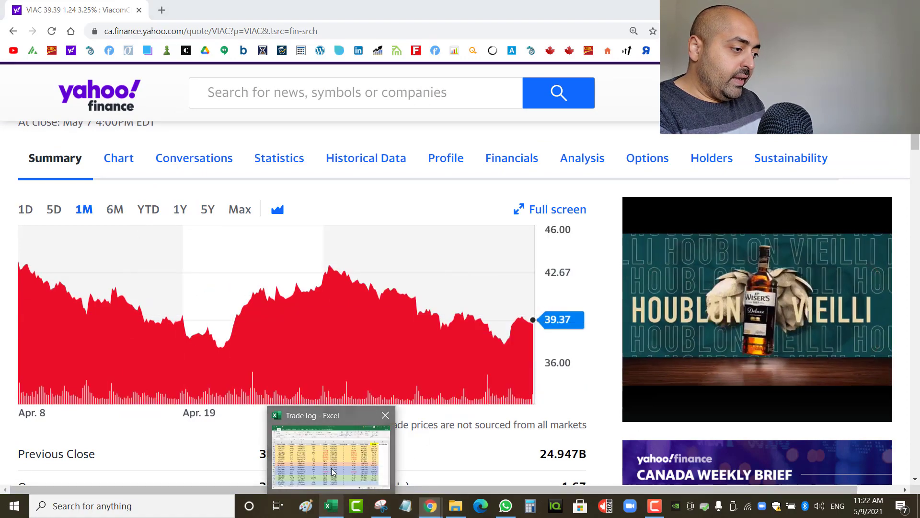
Step: Switch to the Excel trade log and compare the VIAC put's dates, closing price and total with the April 22 price chart
left_click(332, 512)
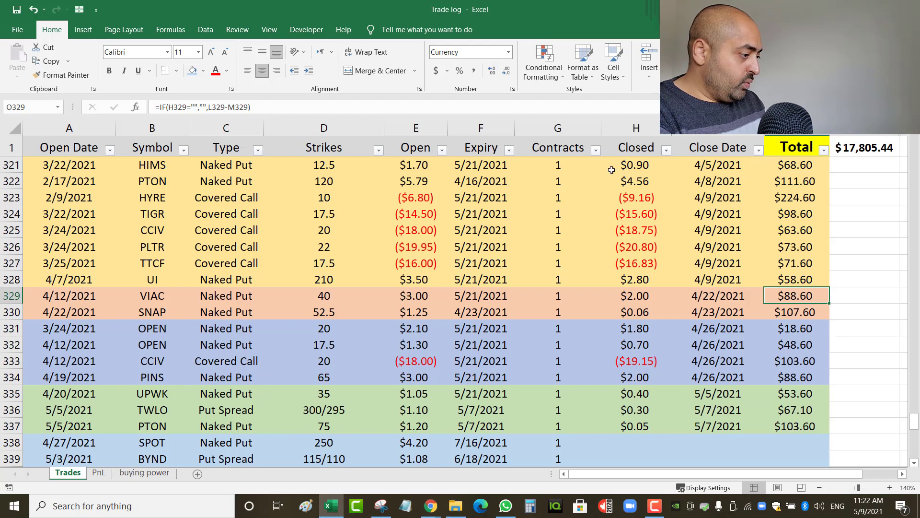
left_click(95, 299)
left_click(637, 296)
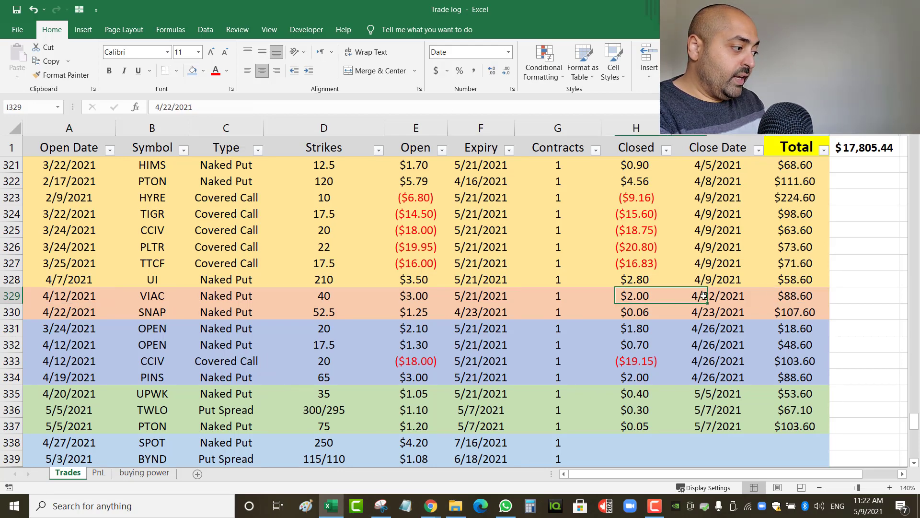
left_click(699, 296)
key("alt+Tab")
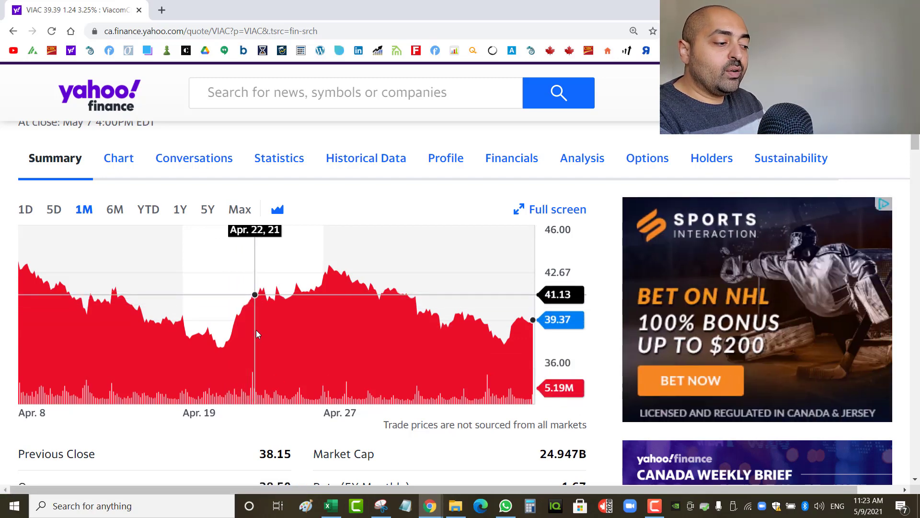
left_click(331, 507)
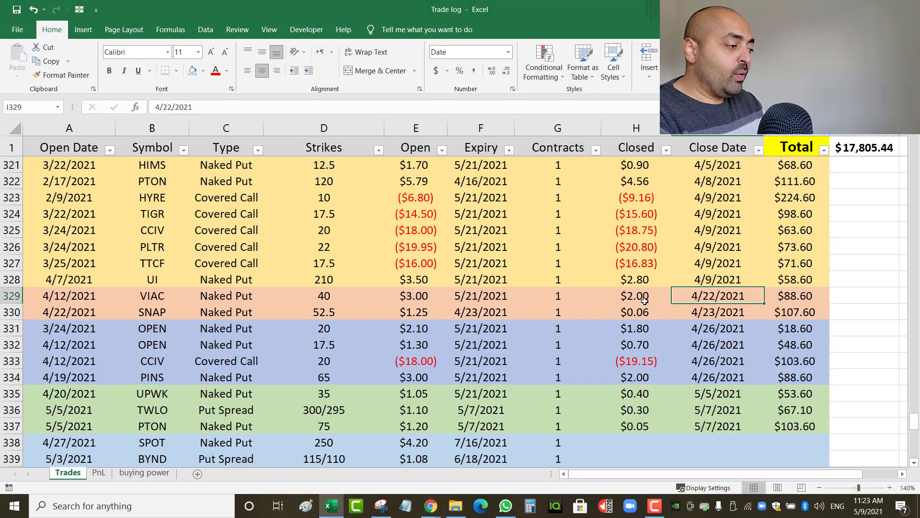
left_click(813, 297)
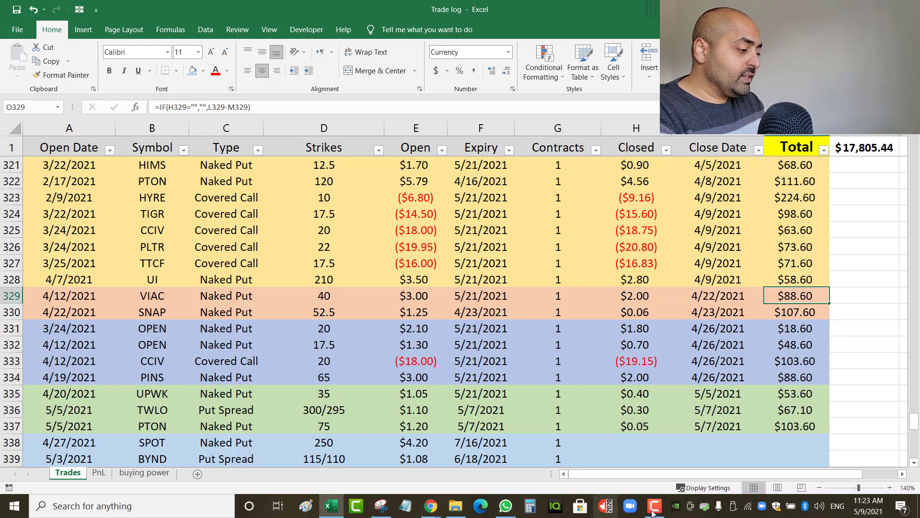
Step: Switch to Chrome, search Google for usdcad in a new tab, and return to the VIAC quote page
mouse_move(430, 506)
left_click(460, 480)
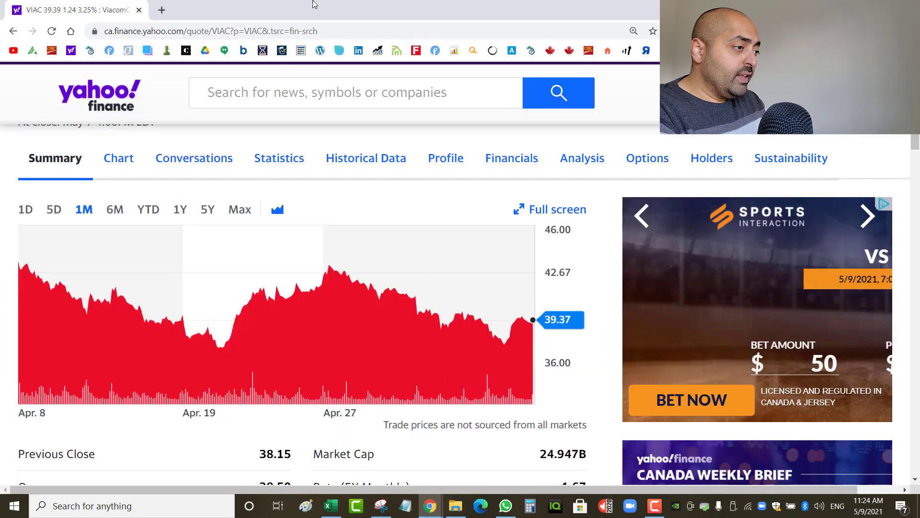
left_click(157, 10)
type("usdcad")
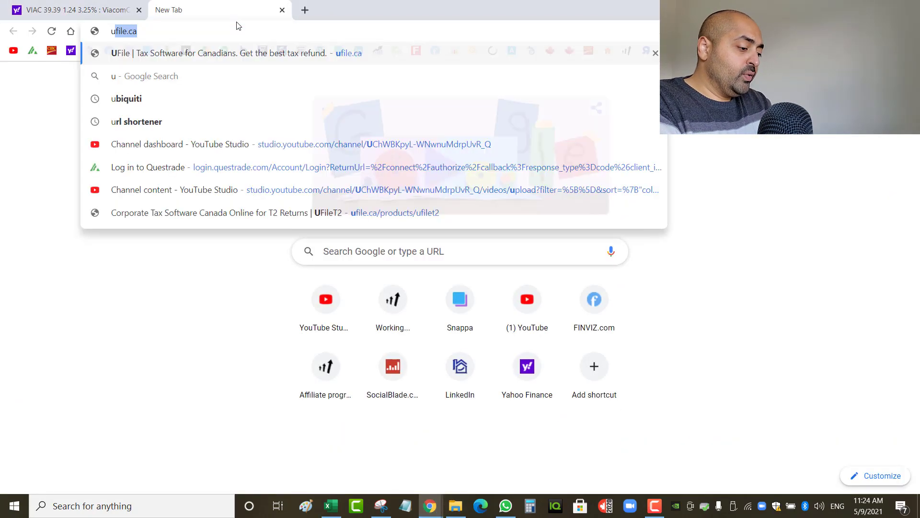
key("Return")
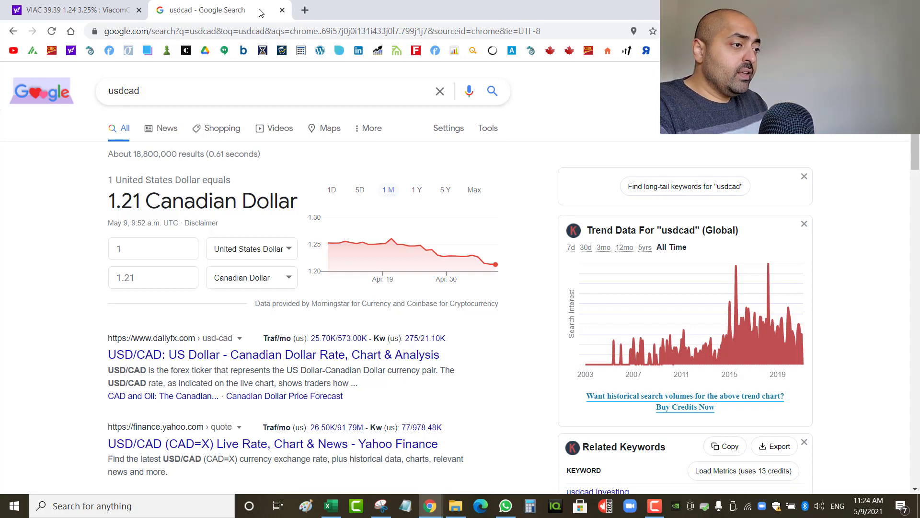
left_click(77, 10)
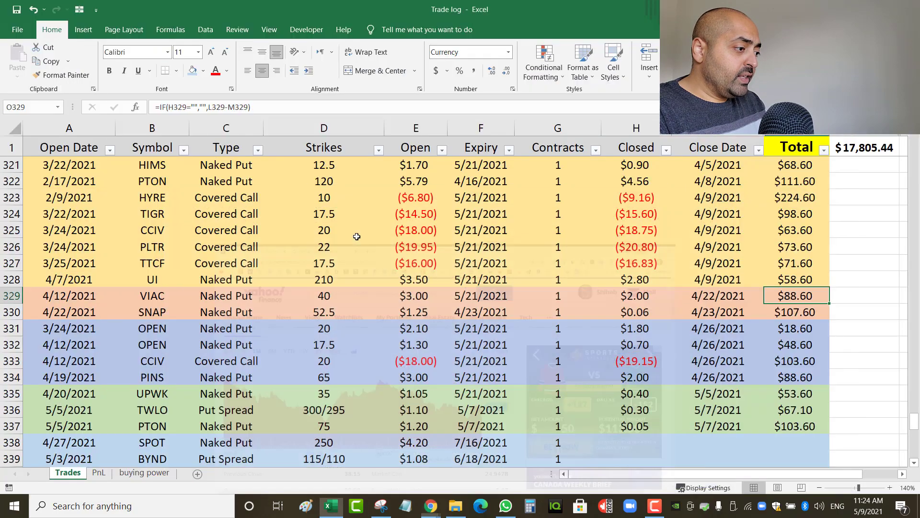
Step: In the Excel trade log, examine the SNAP naked put in row 330: strike, open date, expiry, opening price, closing price and total
left_click(161, 309)
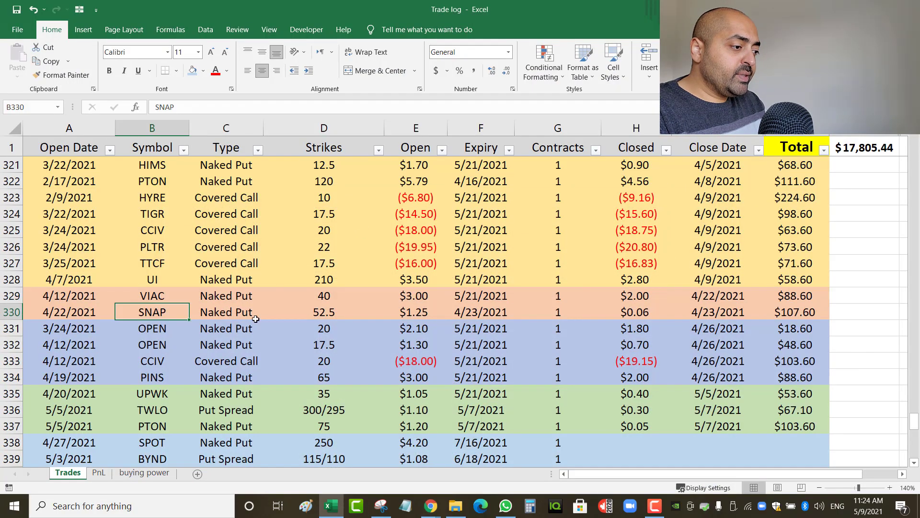
left_click(259, 314)
left_click(337, 312)
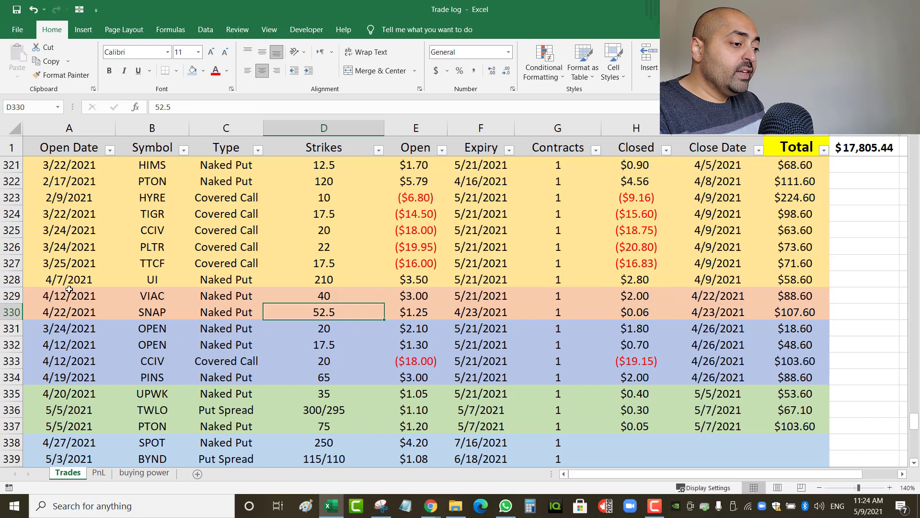
left_click(8, 312)
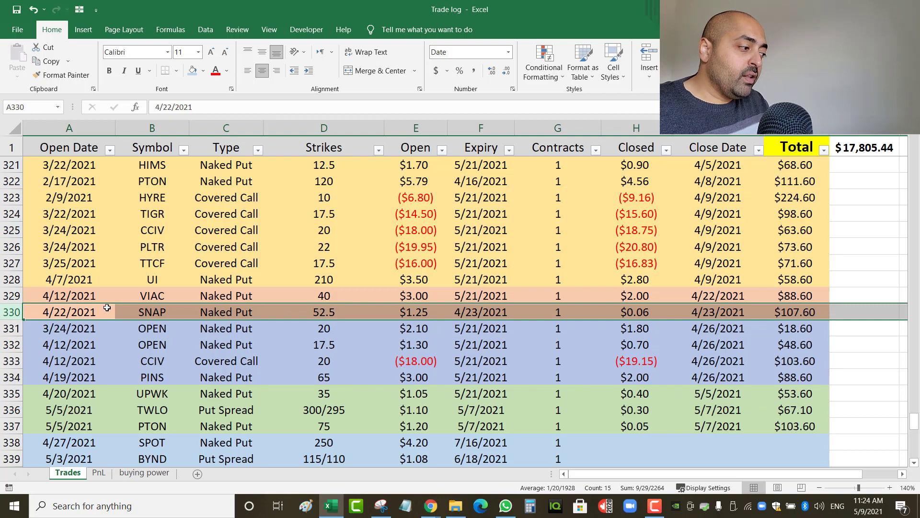
left_click(72, 313)
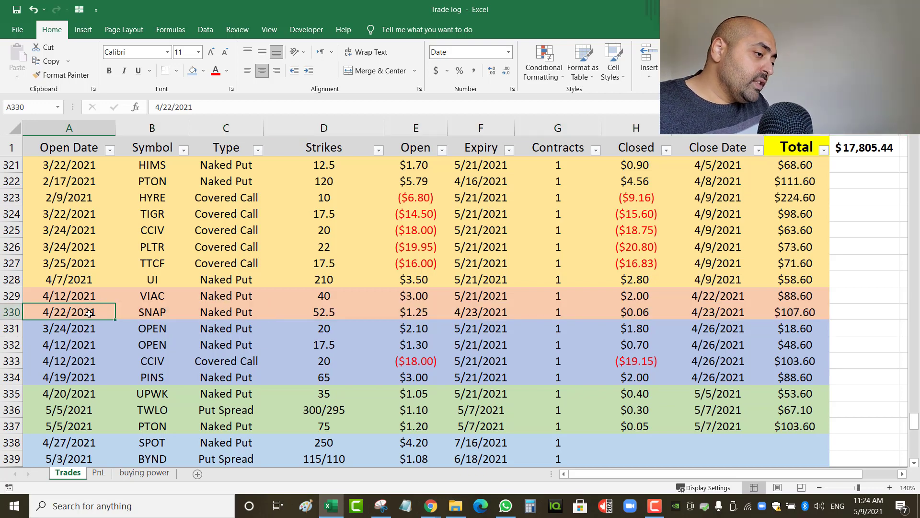
left_click(501, 316)
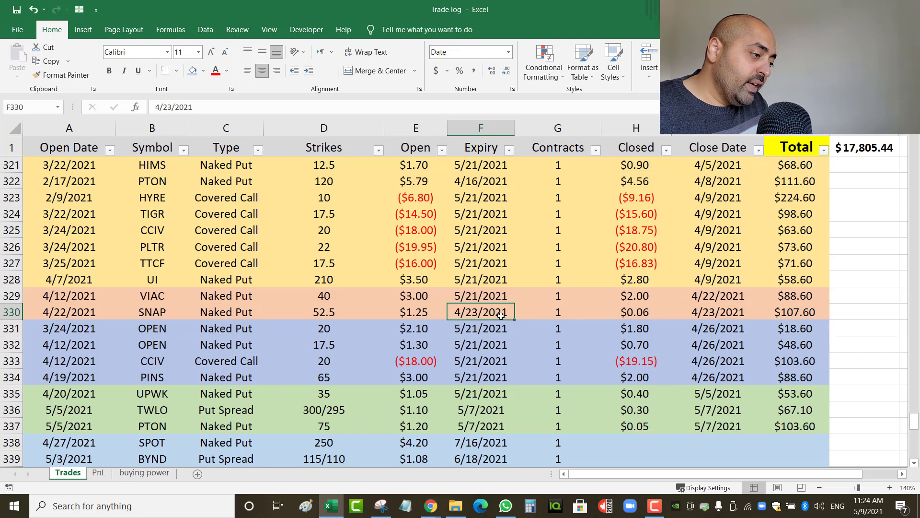
key("Right")
key("Right")
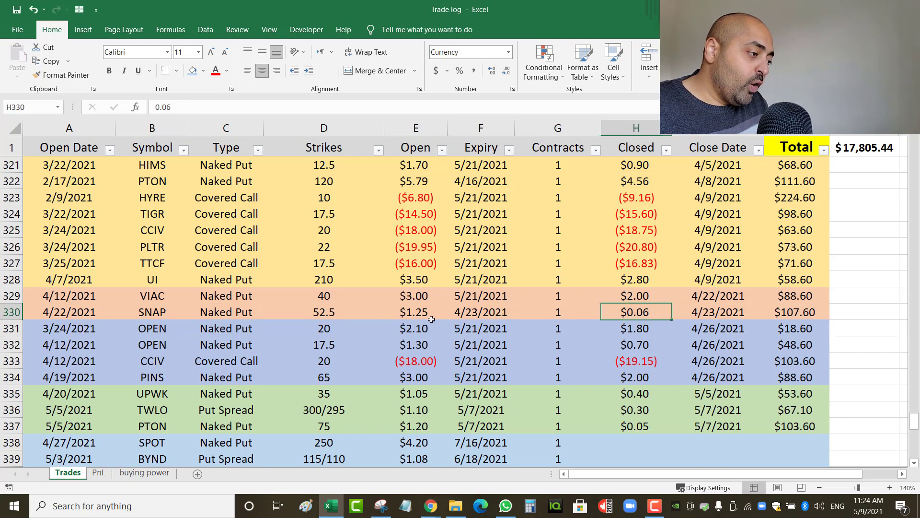
left_click(429, 314)
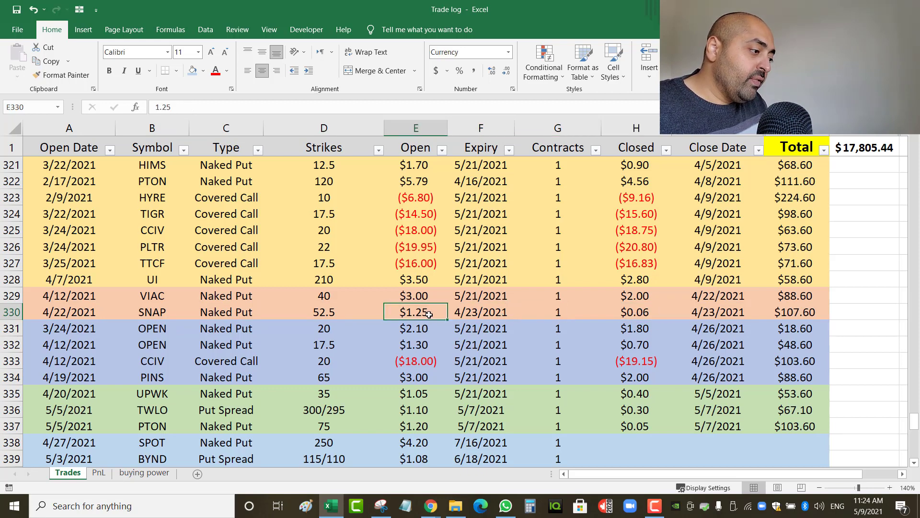
left_click(645, 313)
left_click(786, 314)
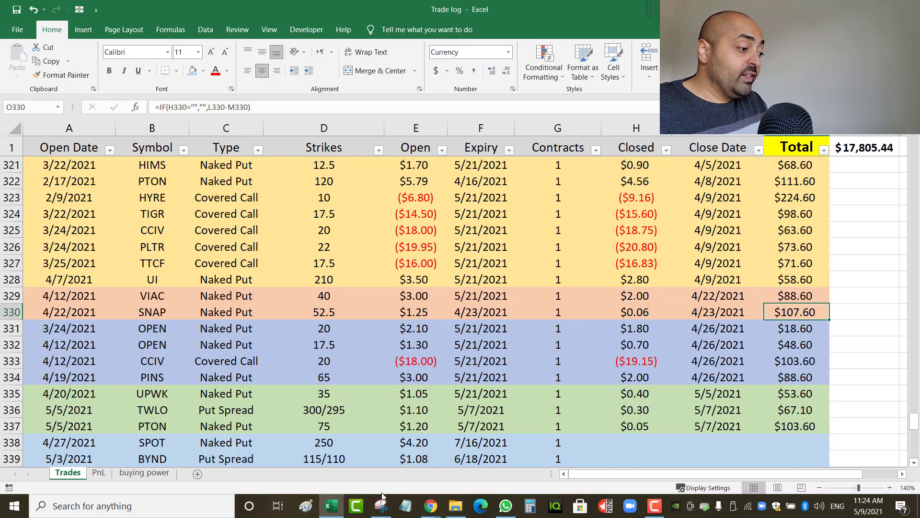
Step: Switch to Yahoo Finance in Chrome, look up Snap Inc. (SNAP), and view its five-day and one-month price charts
left_click(436, 509)
left_click(495, 456)
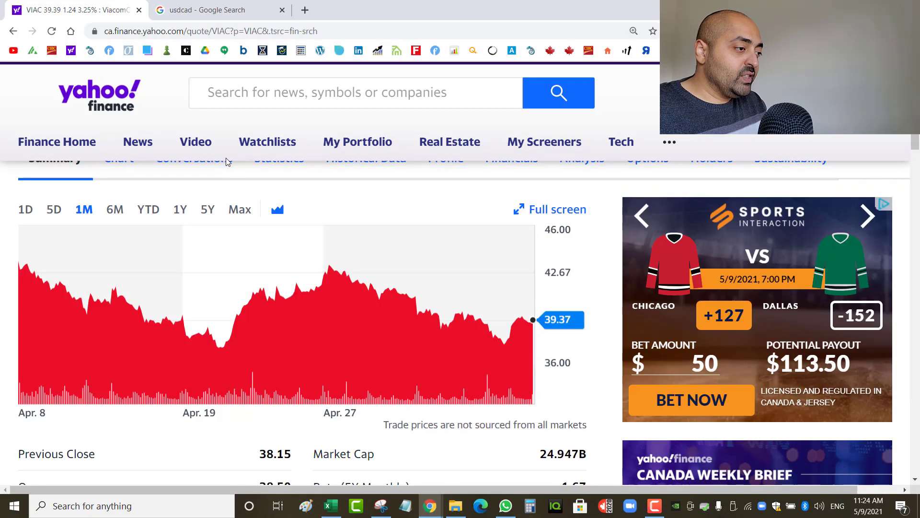
left_click(238, 92)
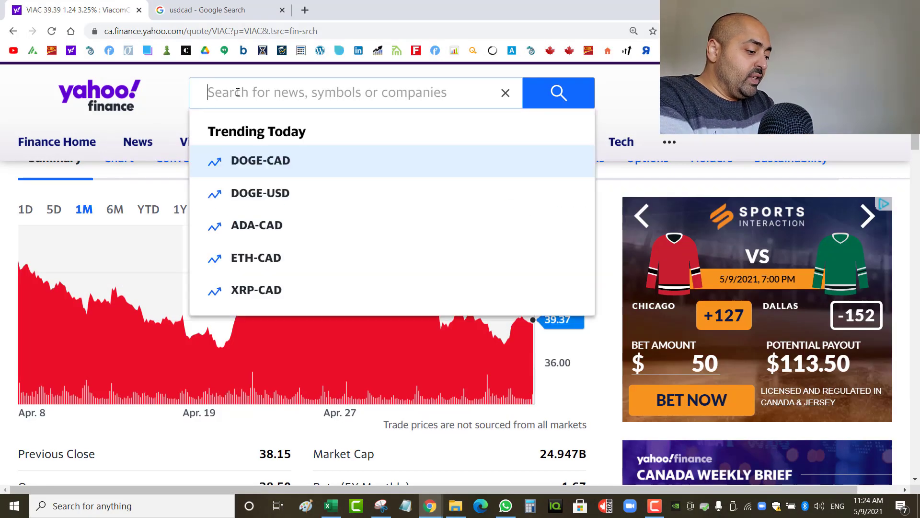
type("snap")
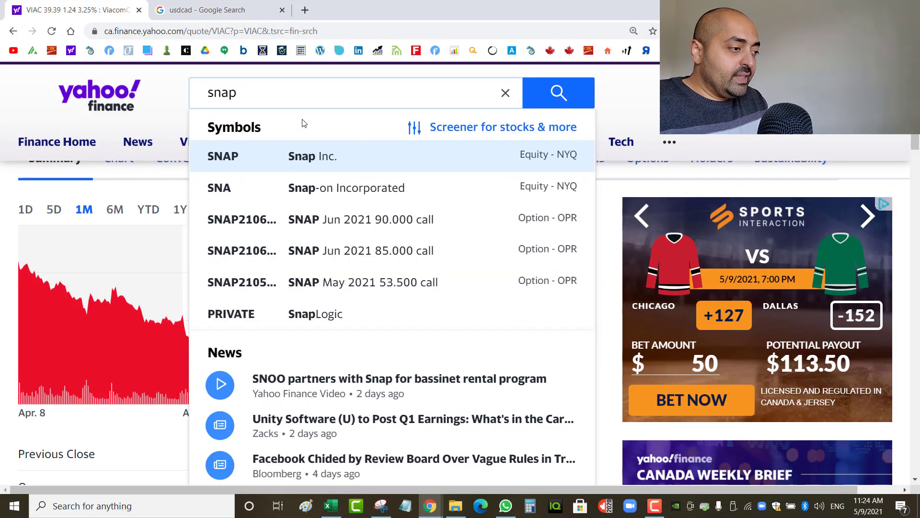
left_click(301, 150)
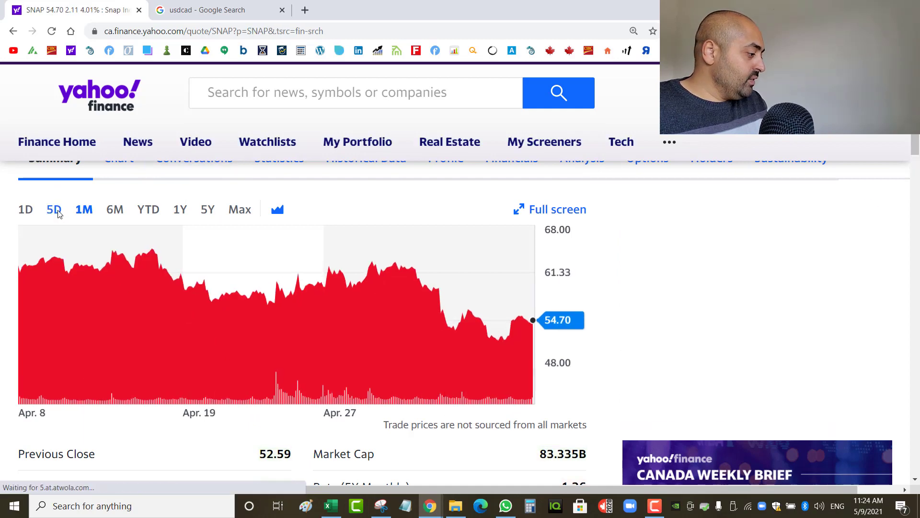
left_click(54, 211)
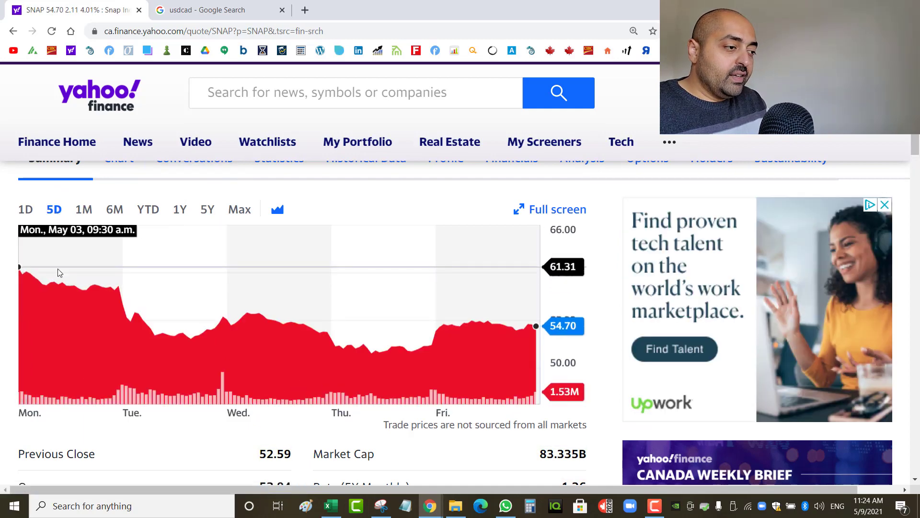
left_click(84, 209)
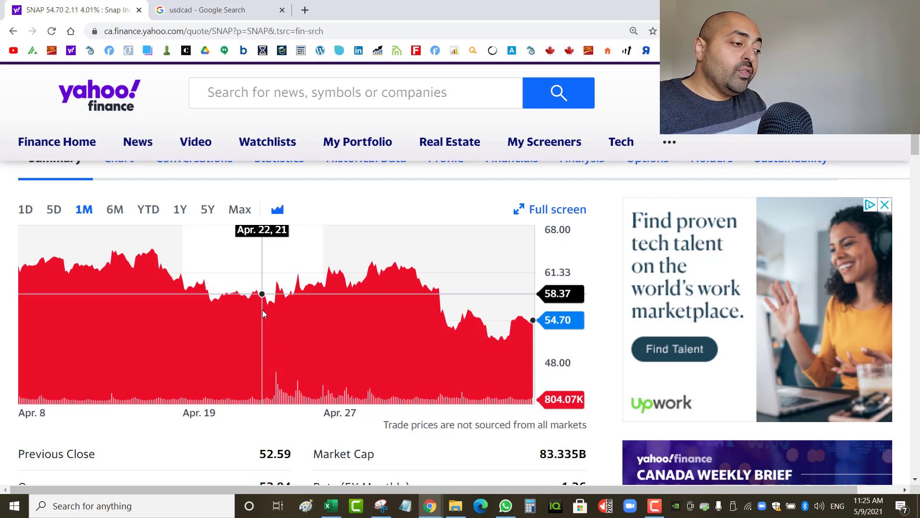
Step: Alternate between the Excel trade log and the SNAP chart, and recheck the SNAP put's closing price and total in row 330
left_click(336, 510)
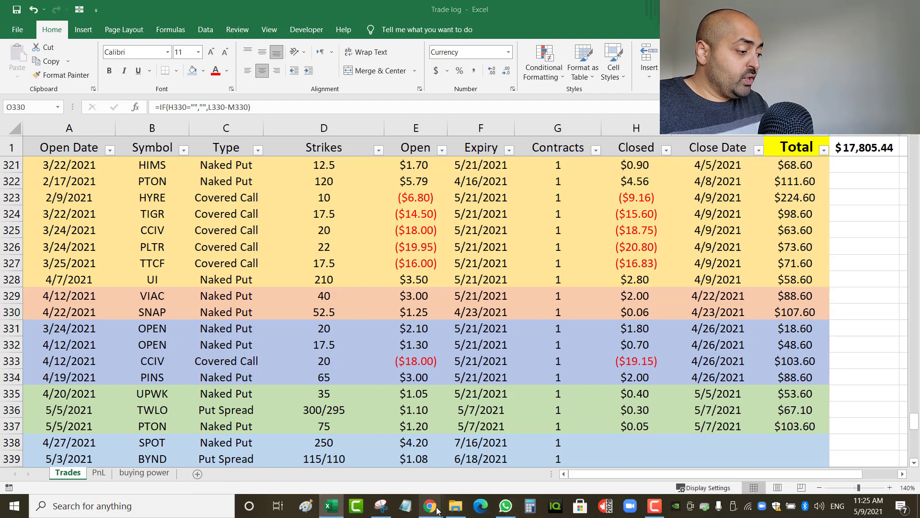
left_click(462, 472)
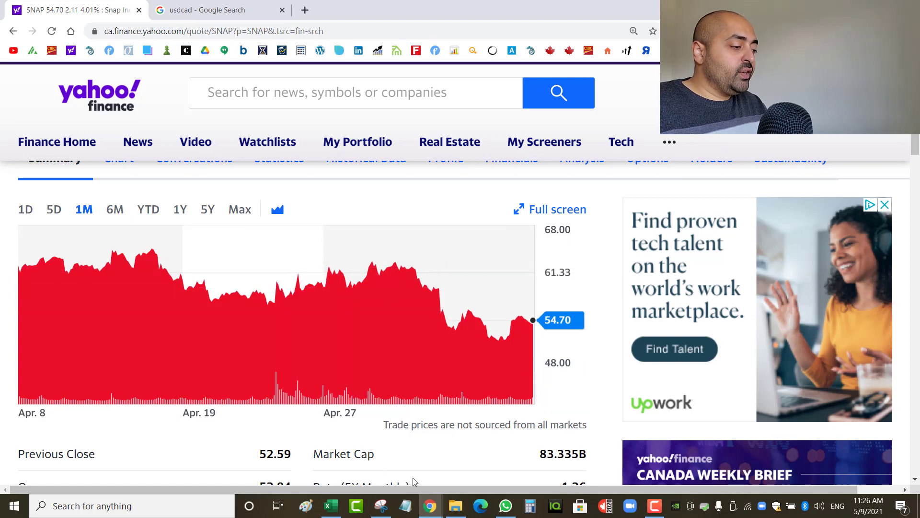
left_click(331, 505)
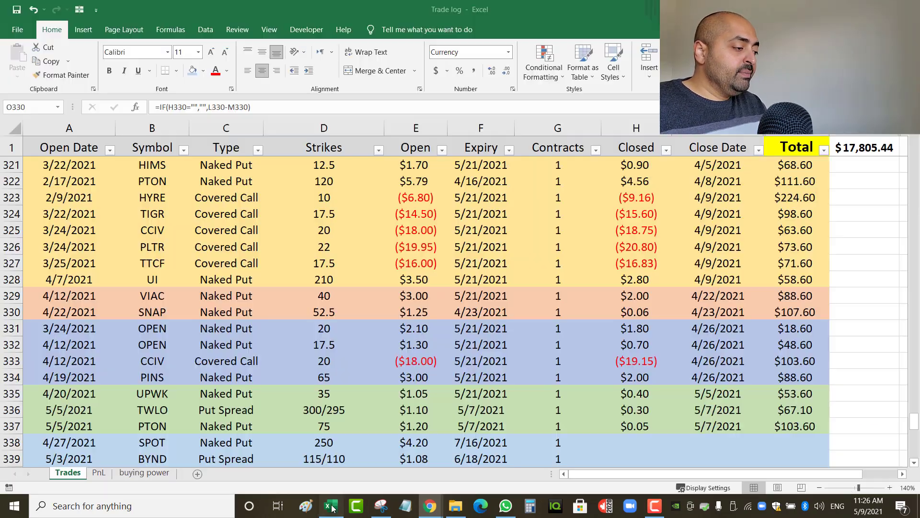
left_click(659, 316)
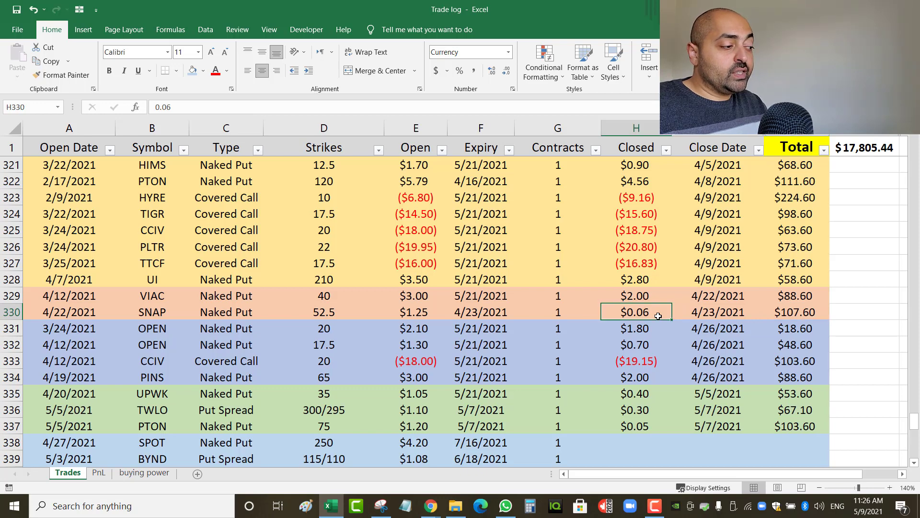
left_click(774, 315)
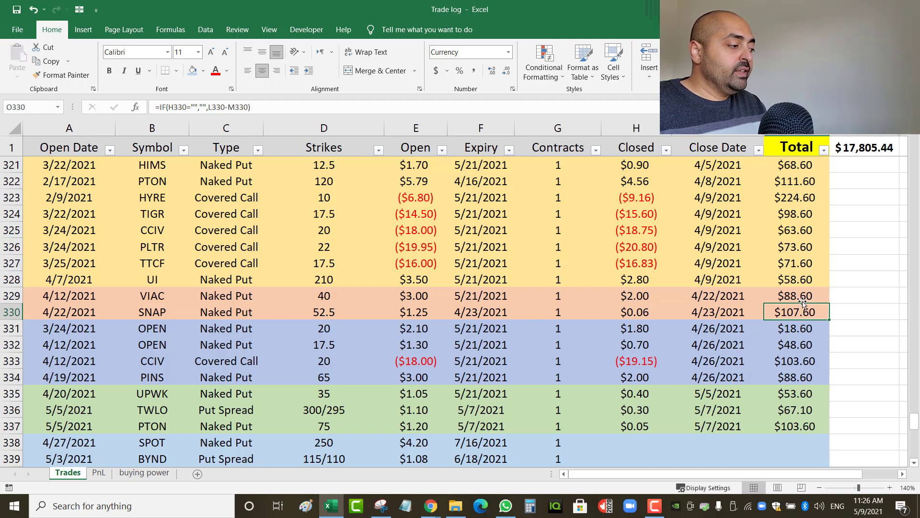
Step: Review the VIAC and SNAP totals together, and examine the symbols in rows 331 to 334 and the CCIV covered call row
left_click_drag(802, 299, 801, 312)
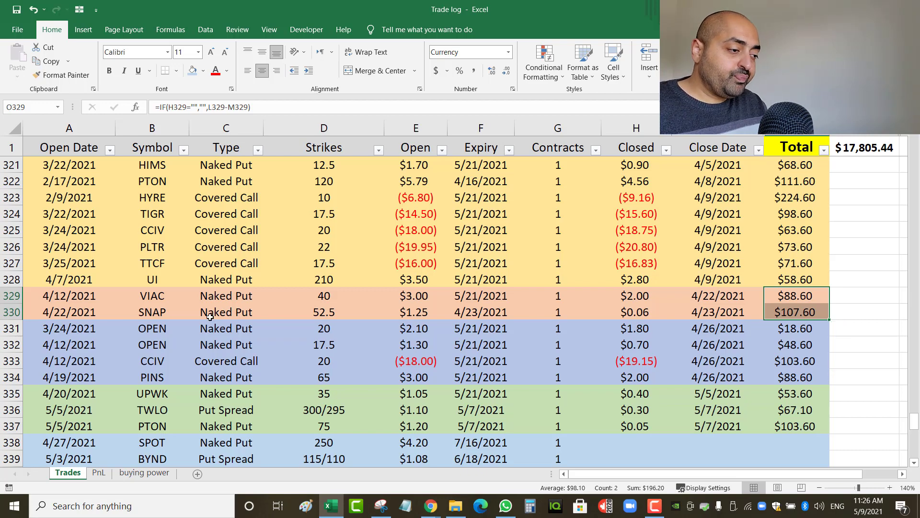
scroll(130, 332, "down", 1)
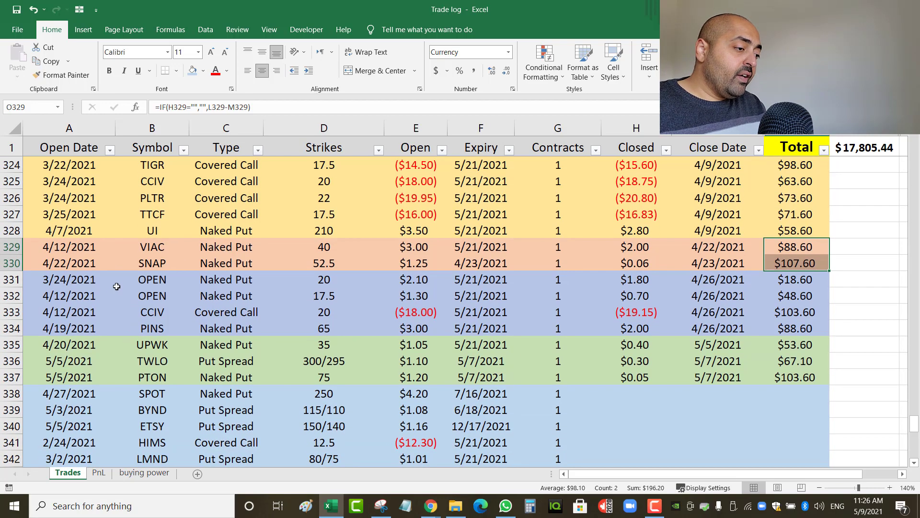
left_click_drag(172, 276, 161, 328)
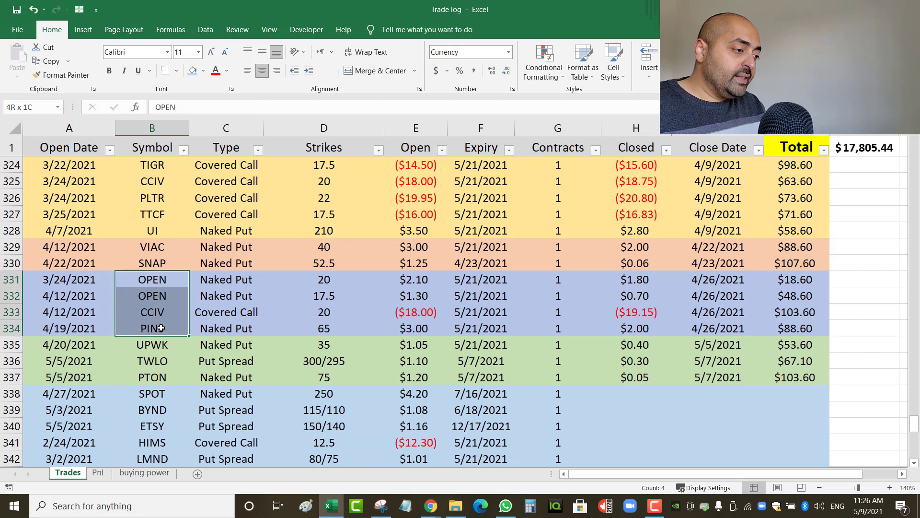
left_click(163, 285)
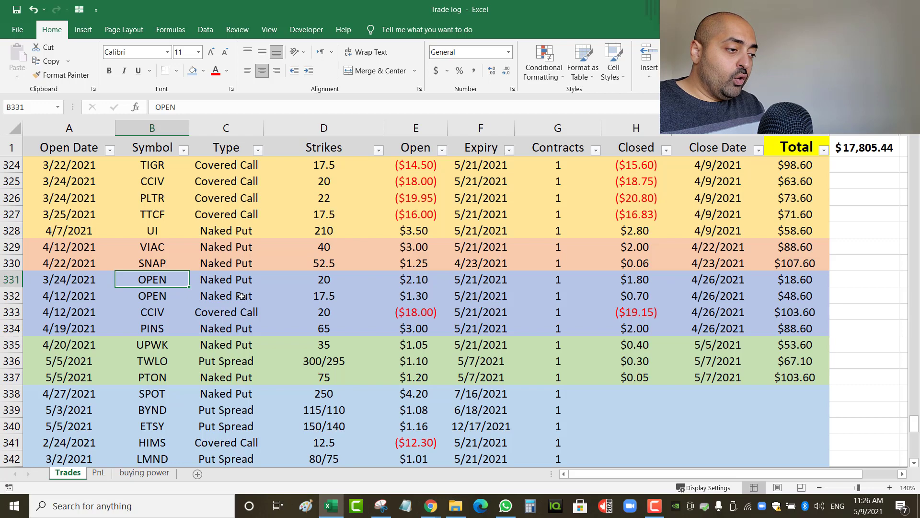
left_click(240, 312)
left_click(166, 322)
left_click(164, 315)
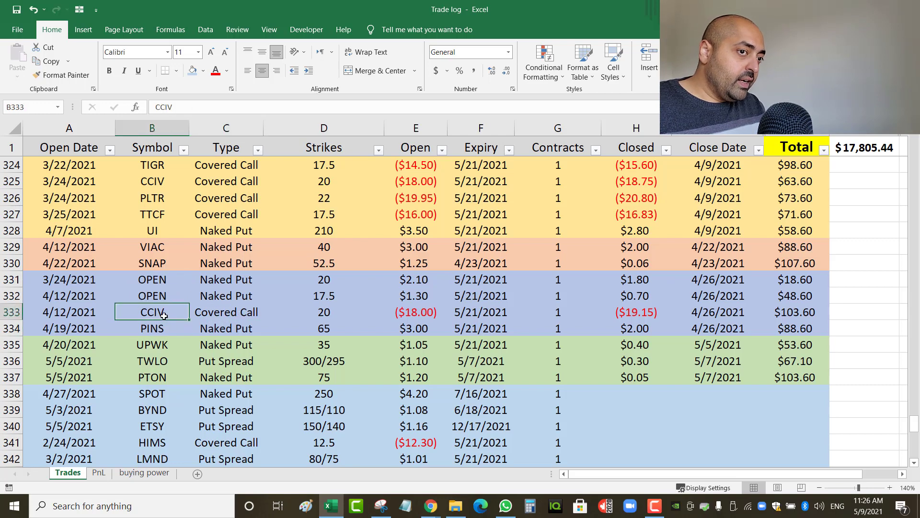
left_click(15, 312)
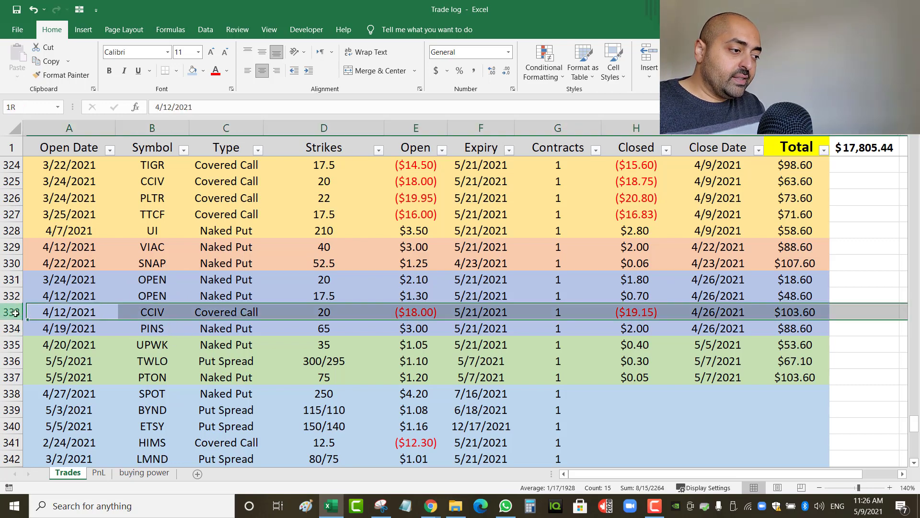
Step: Examine the PINS naked put in row 334: symbol, type, opening price and closing price
left_click(189, 331)
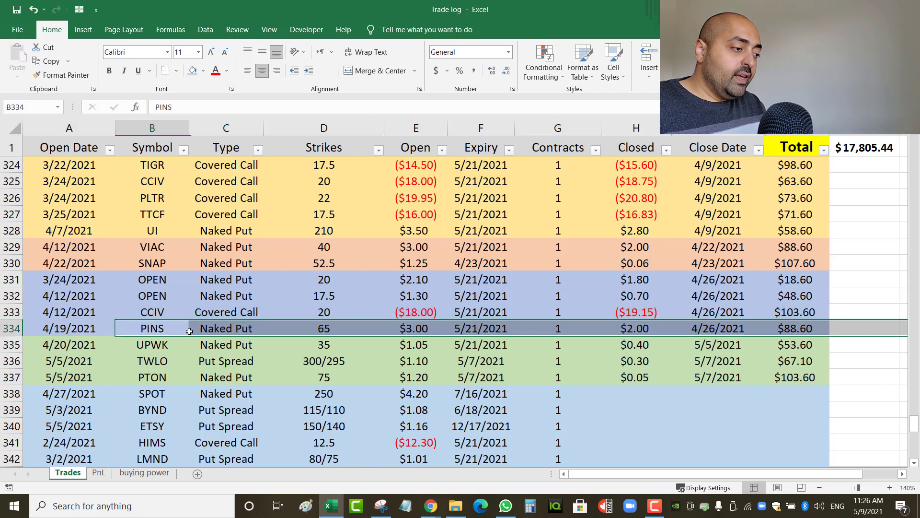
left_click(244, 330)
left_click(139, 331)
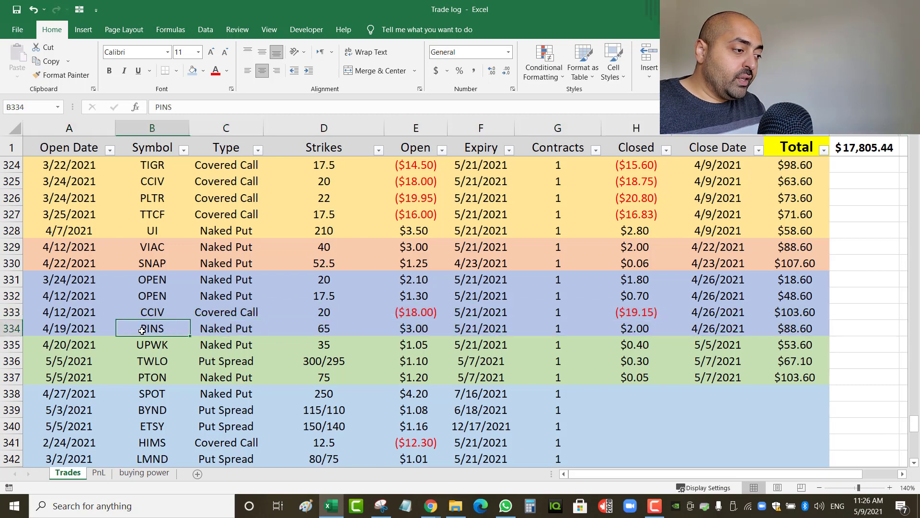
left_click(253, 329)
left_click(417, 330)
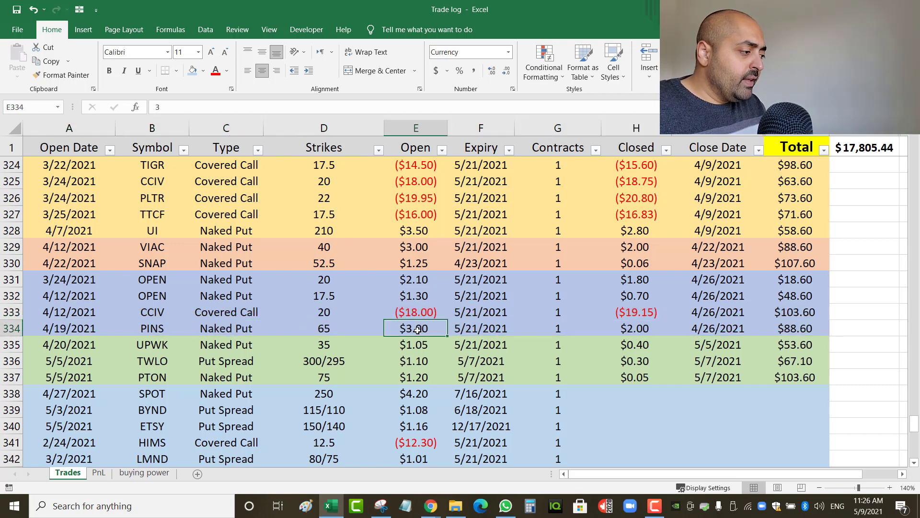
left_click(636, 329)
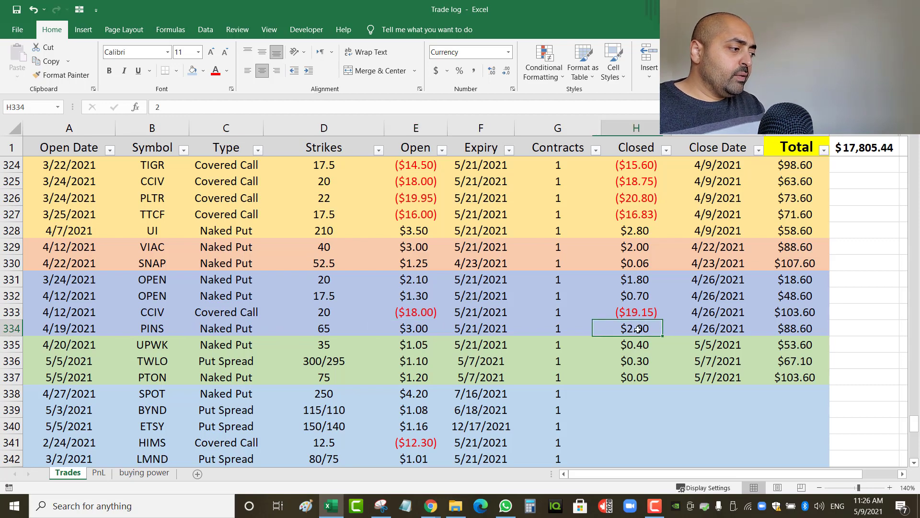
Step: Examine the two OPEN naked puts in rows 331 and 332, comparing their open dates and strikes
left_click(136, 280)
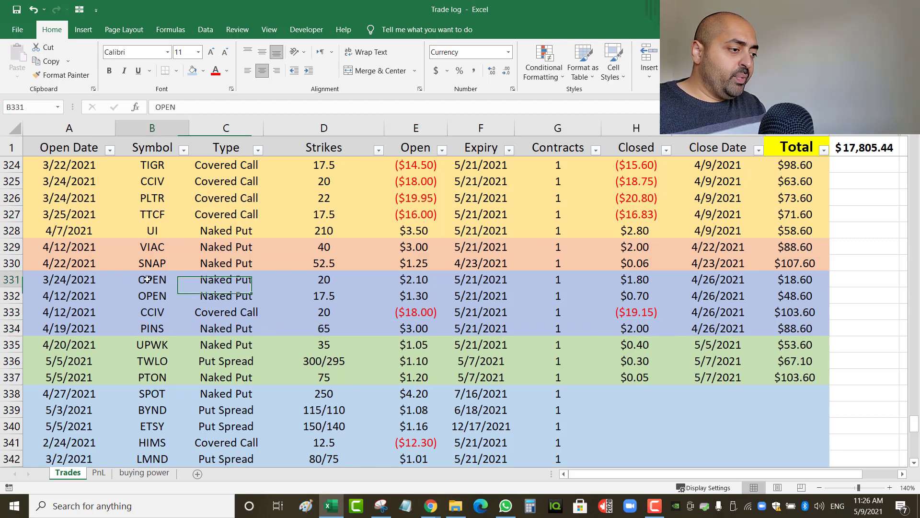
left_click(139, 296)
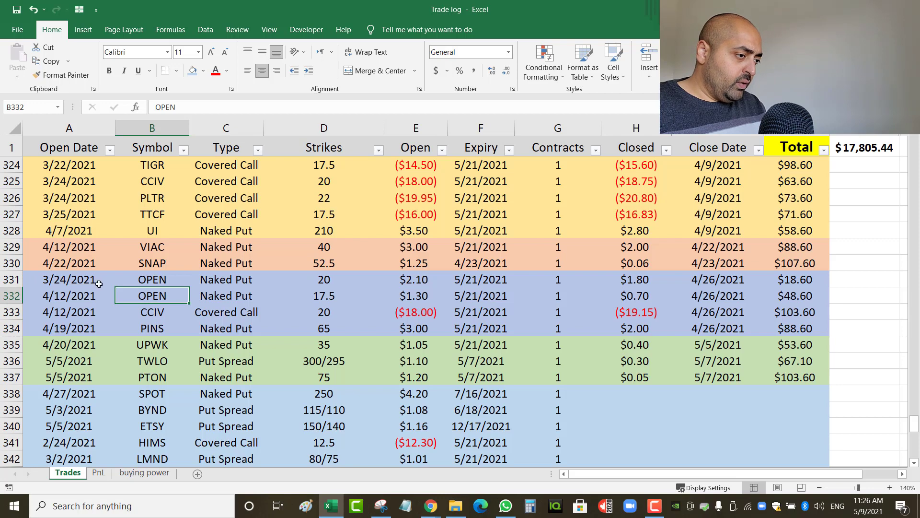
left_click(15, 279)
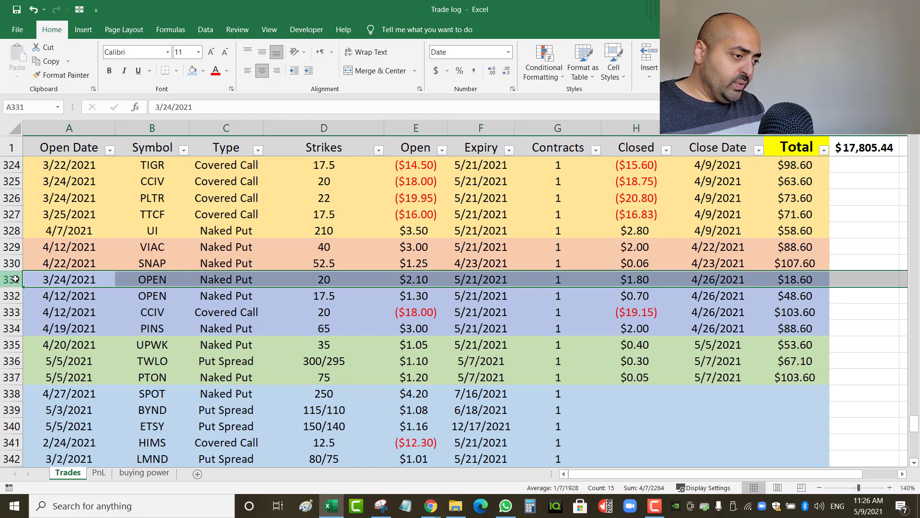
left_click(345, 278)
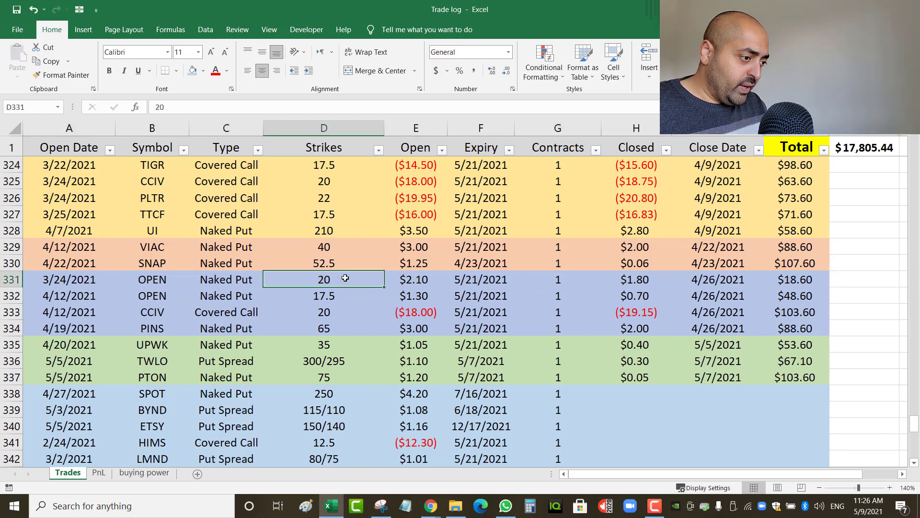
left_click(50, 297)
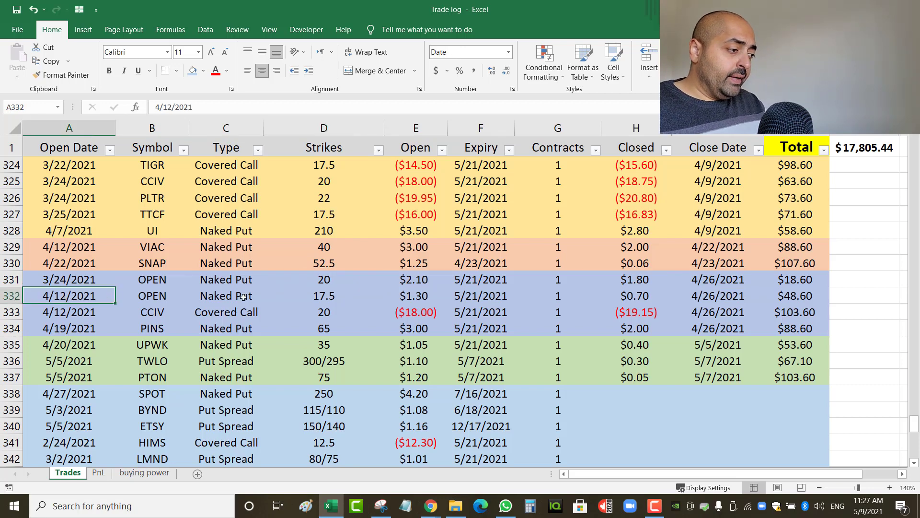
left_click(318, 300)
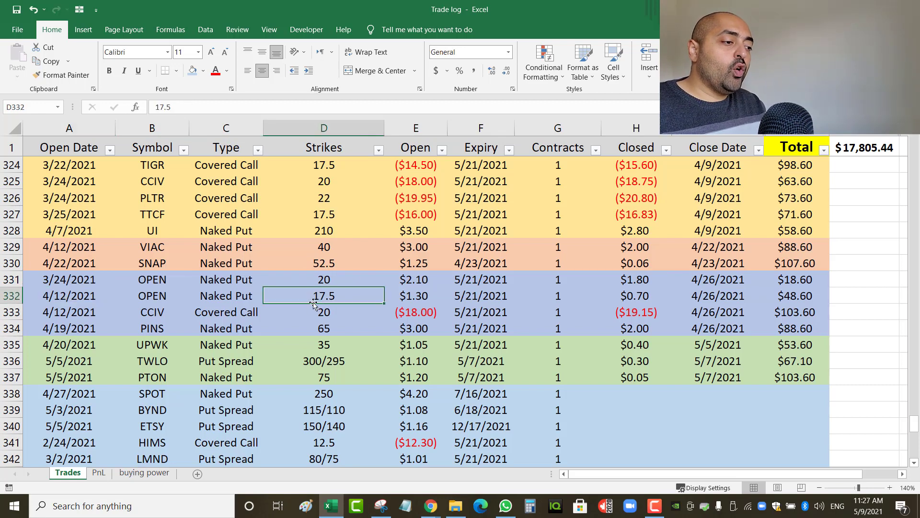
Step: Switch to Yahoo Finance in Chrome, look up Opendoor Technologies Inc. (OPEN), and view its six-month price chart
left_click(431, 507)
left_click(470, 476)
left_click(233, 83)
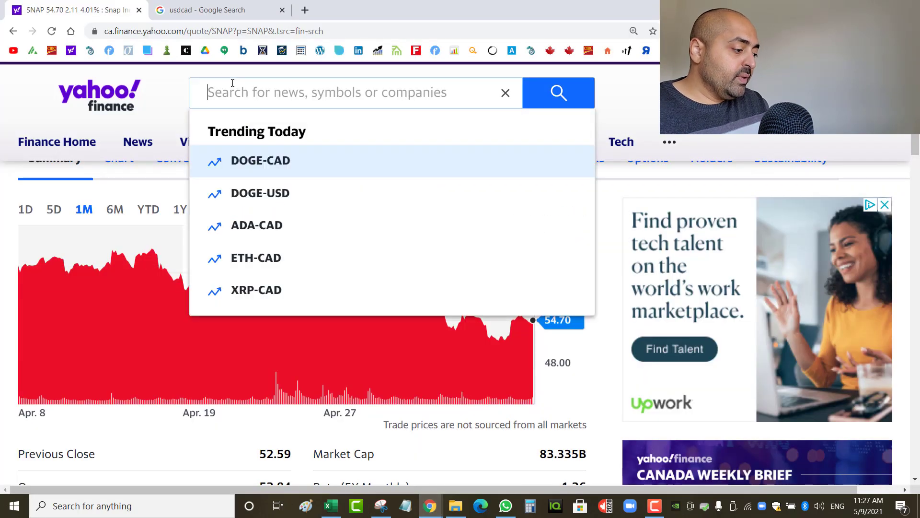
type("open")
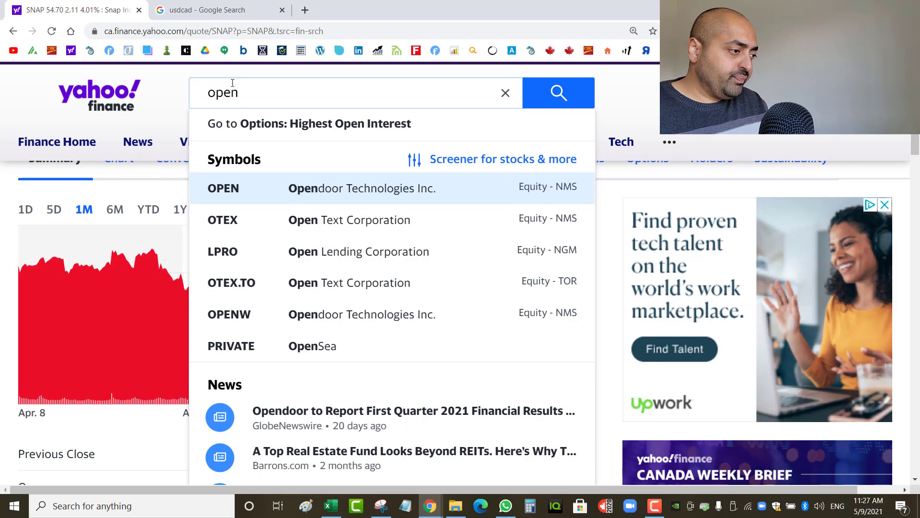
left_click(277, 187)
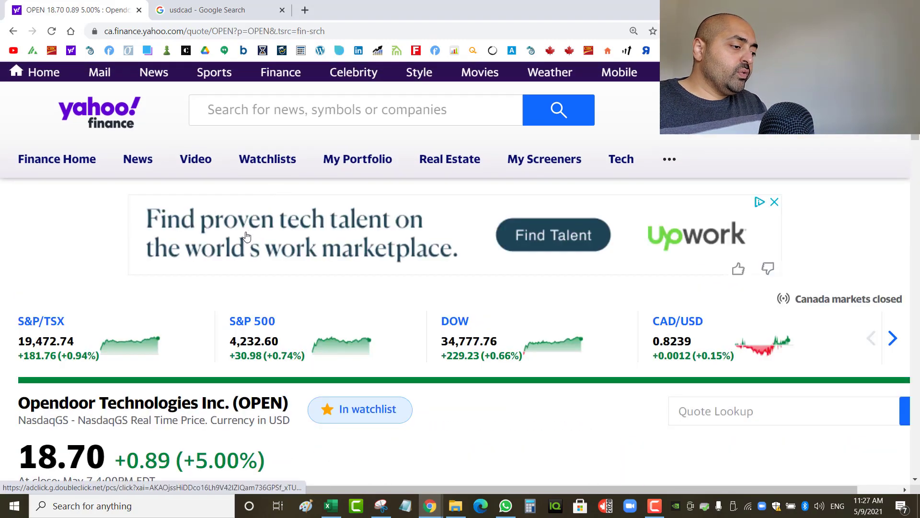
scroll(150, 404, "down", 2)
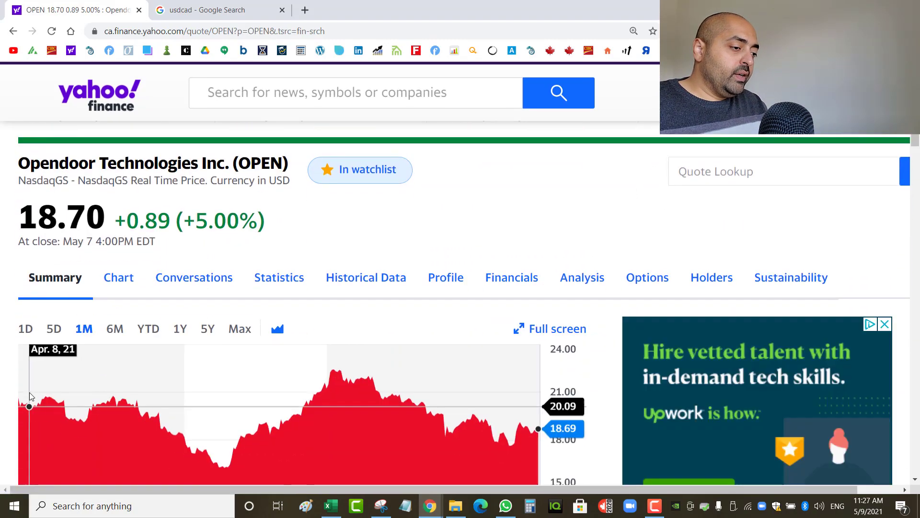
left_click(115, 329)
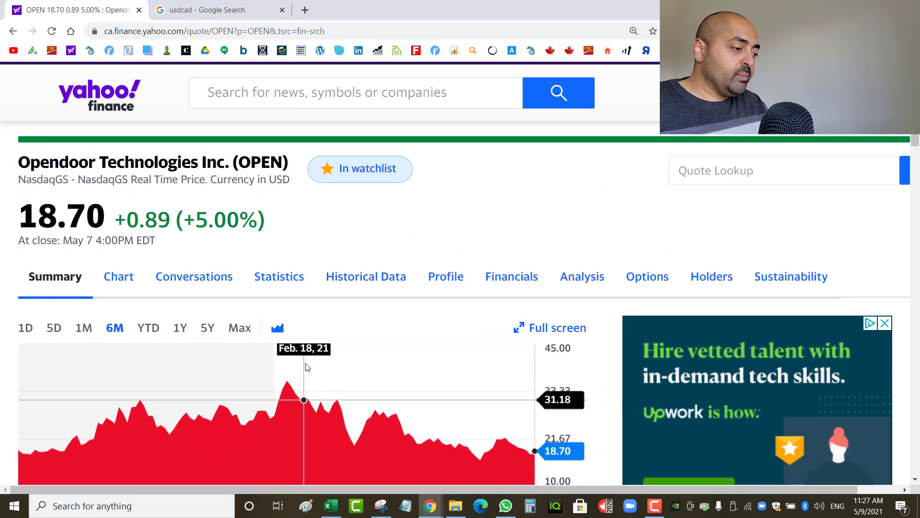
scroll(384, 461, "down", 2)
Step: Alternate between the Excel trade log and the OPEN chart, and review both OPEN puts' opening prices, closing prices and totals in rows 331 and 332
left_click(329, 506)
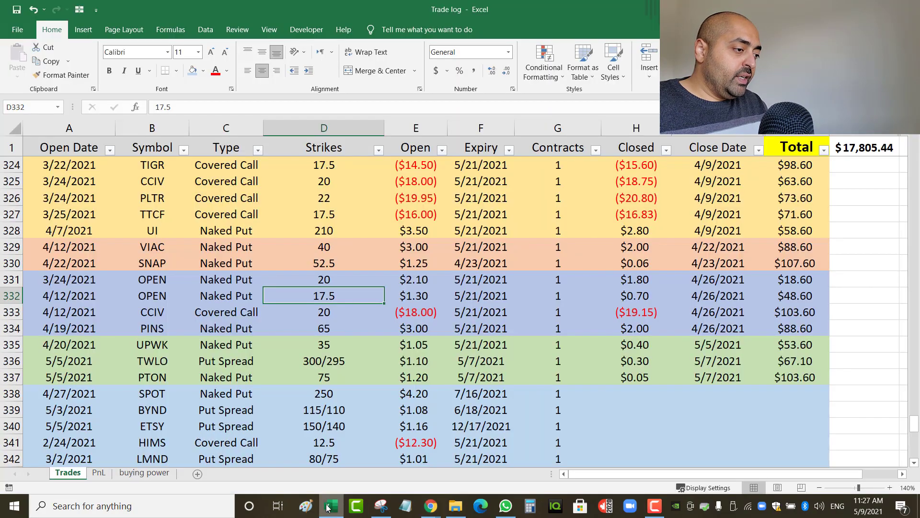
left_click(430, 505)
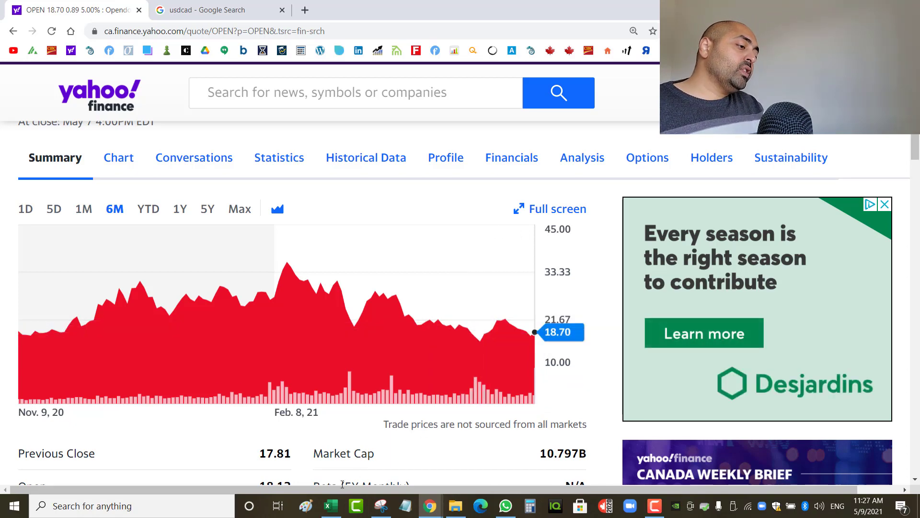
left_click(331, 507)
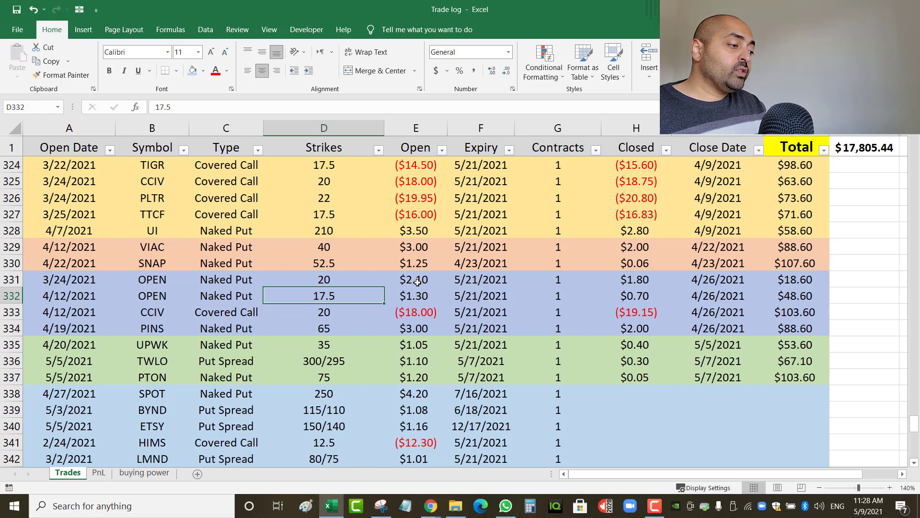
left_click_drag(418, 283, 420, 296)
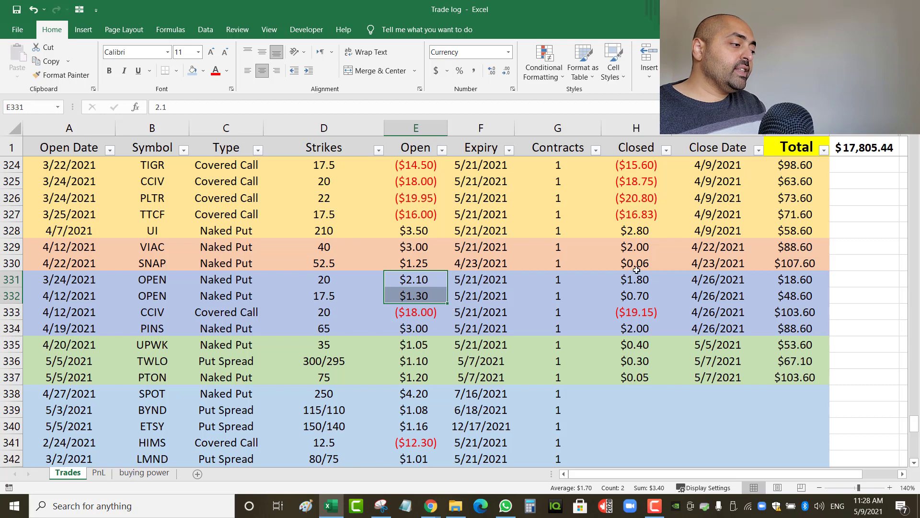
left_click_drag(638, 277, 637, 293)
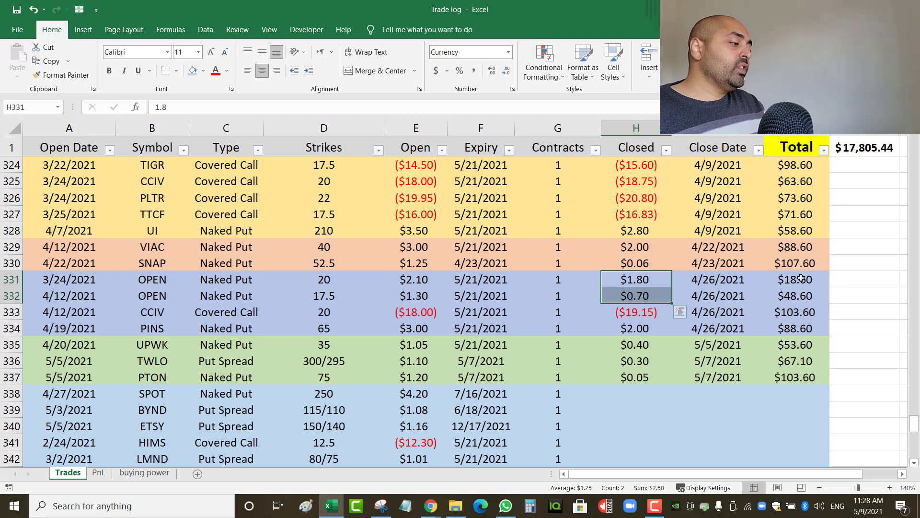
left_click_drag(798, 278, 801, 293)
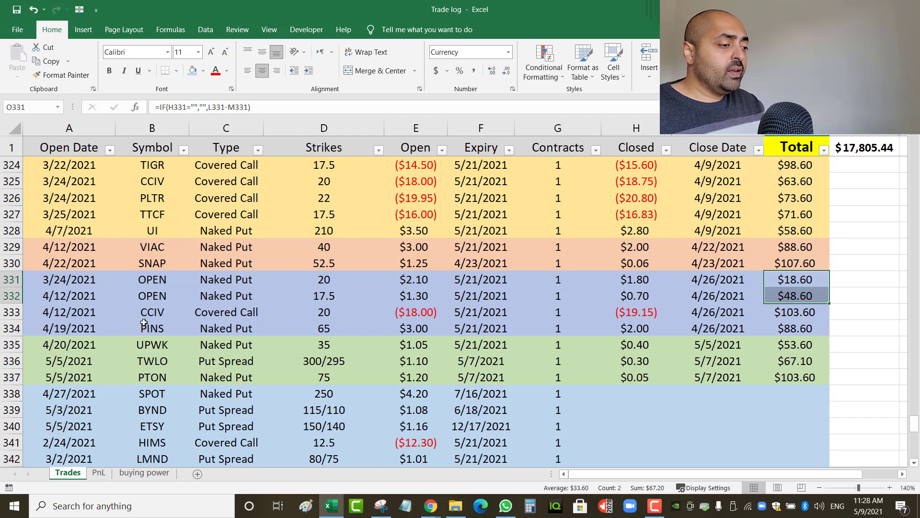
Step: Examine the CCIV covered call in row 333: type, strike, opening price and closing price
left_click(235, 312)
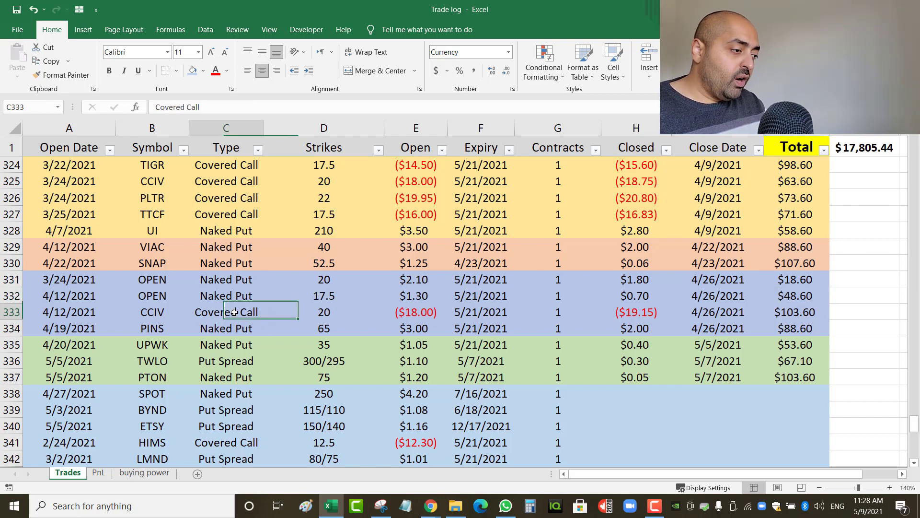
left_click(343, 324)
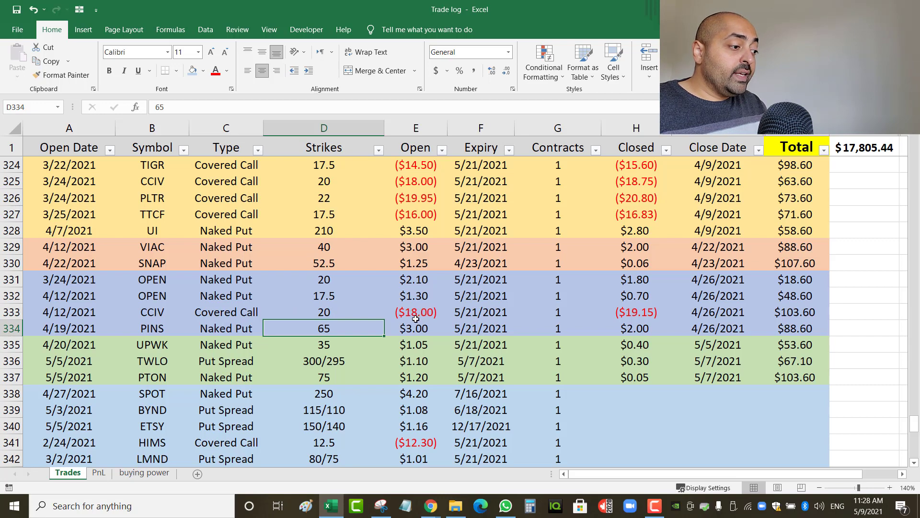
left_click(324, 312)
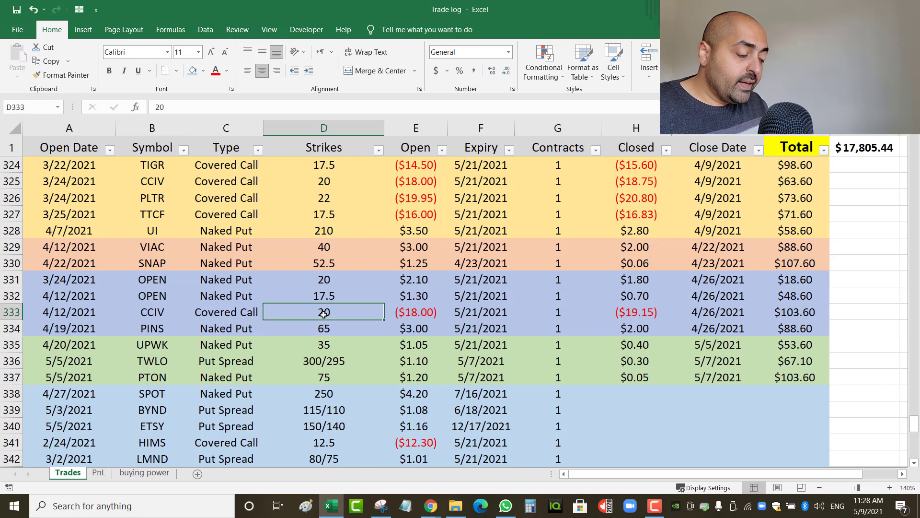
left_click(422, 314)
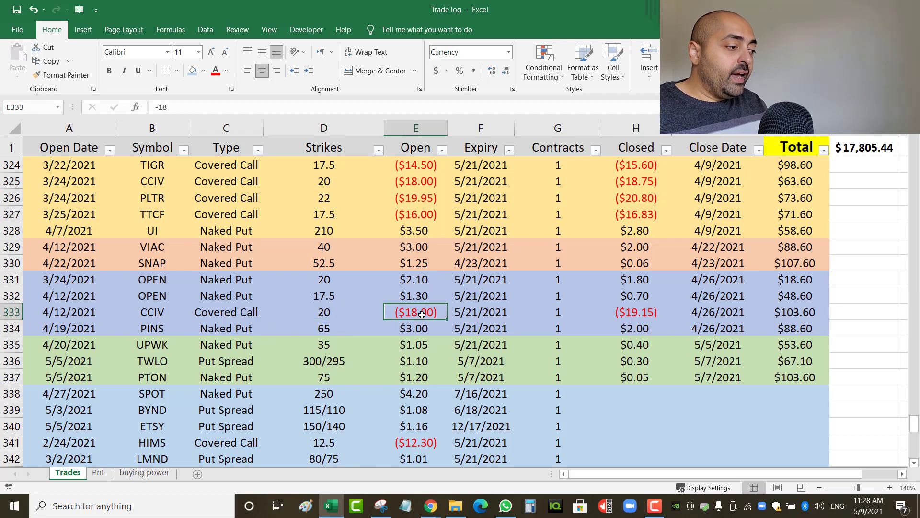
left_click(627, 316)
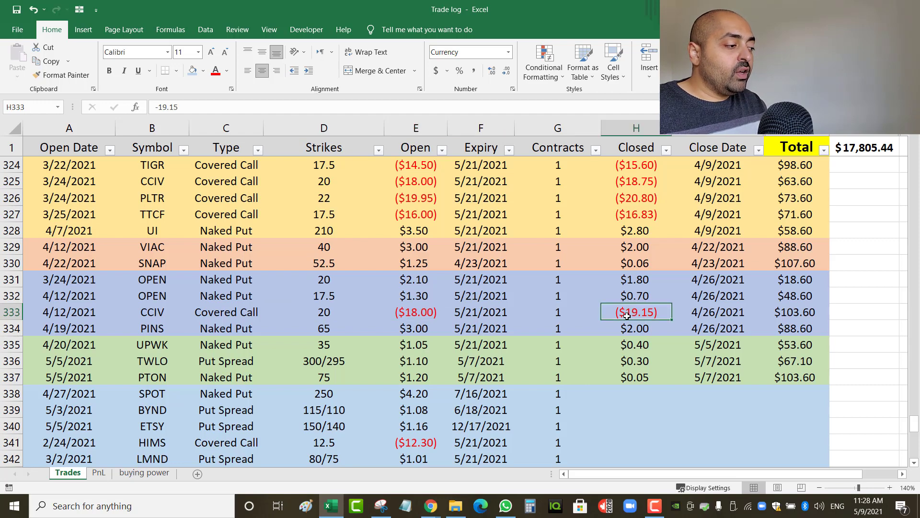
left_click(320, 314)
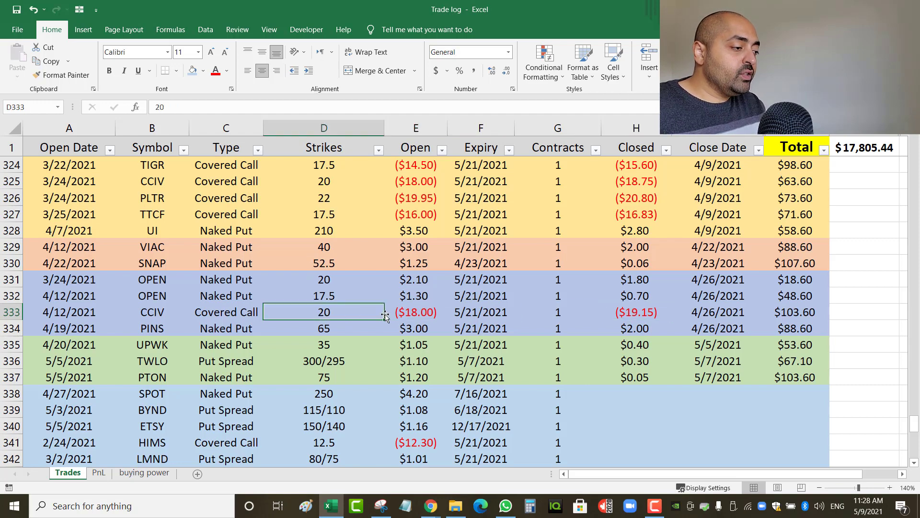
key("Right")
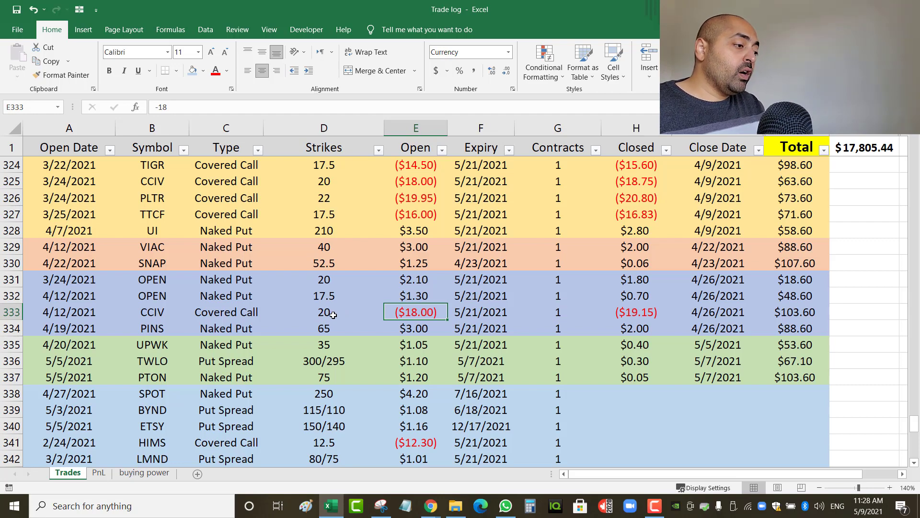
left_click(333, 315)
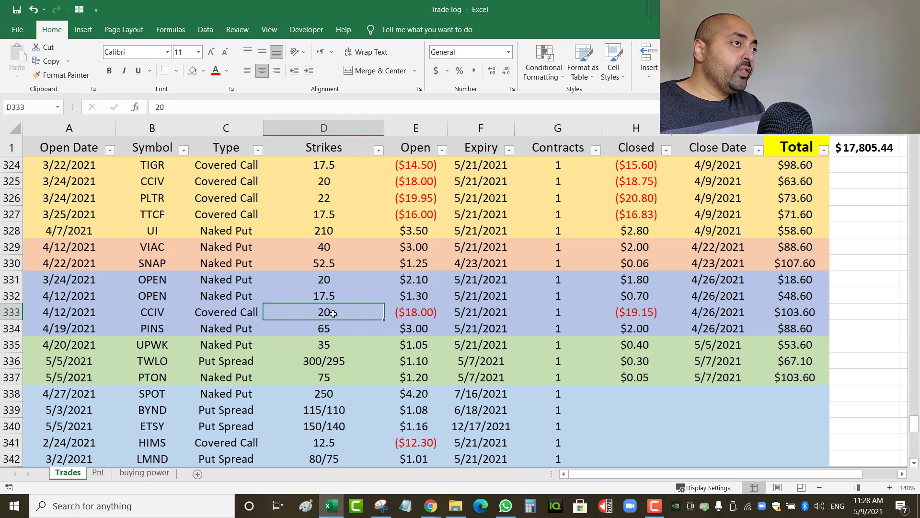
Step: Compare the CCIV covered call's opening and closing prices in row 333, and check its total, open date and close date
left_click(427, 314)
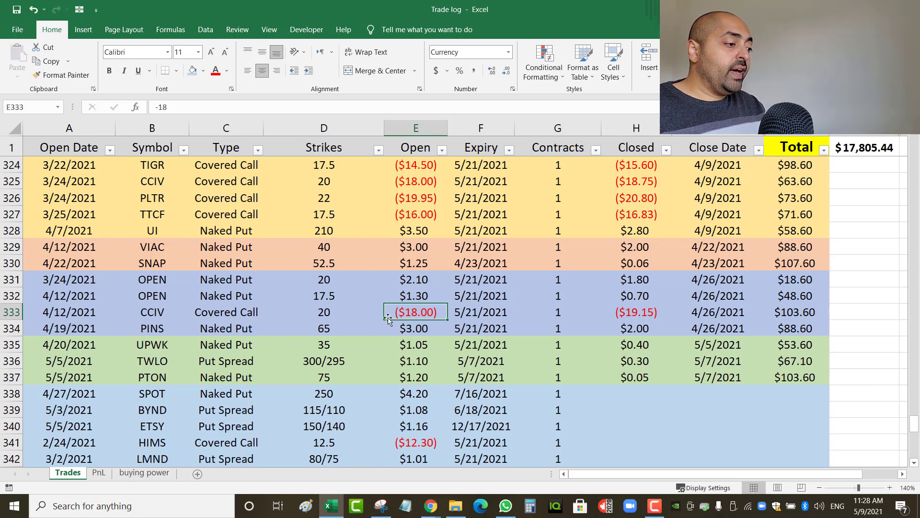
left_click(620, 309)
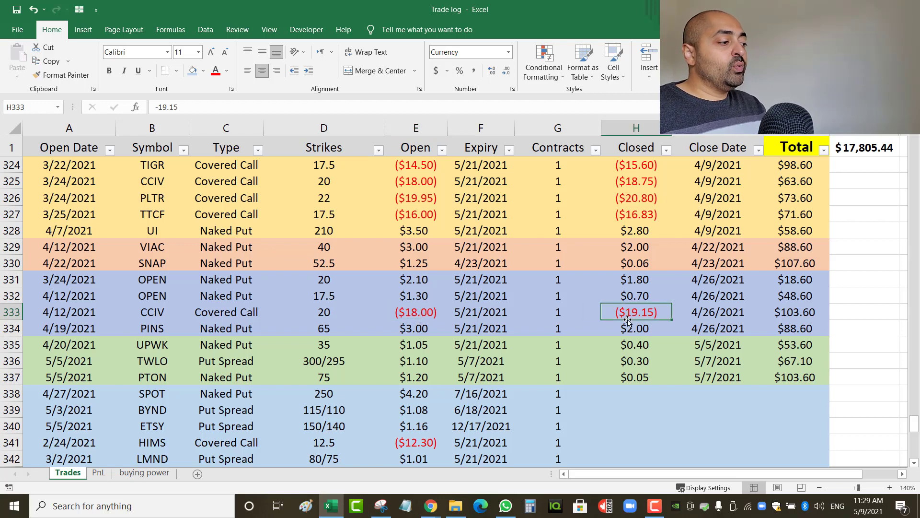
left_click(424, 314)
left_click(639, 316)
left_click(407, 314)
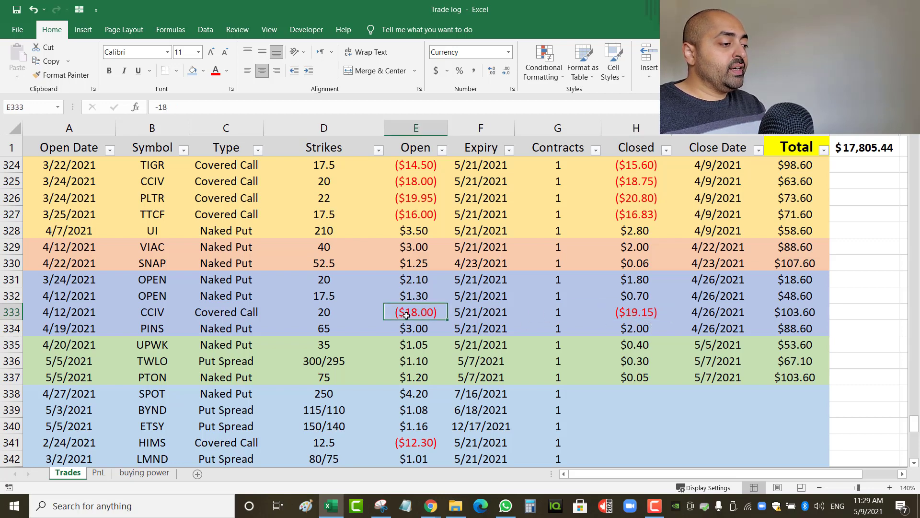
left_click(800, 314)
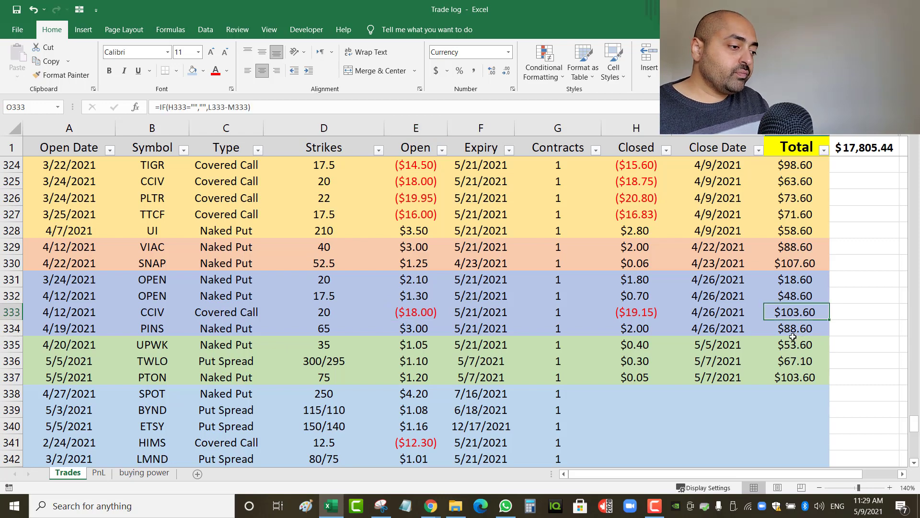
left_click(84, 310)
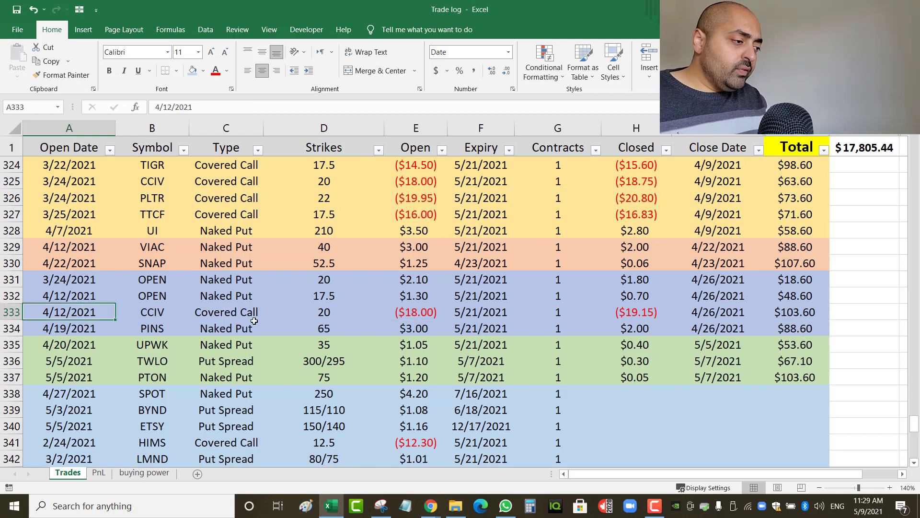
left_click(721, 317)
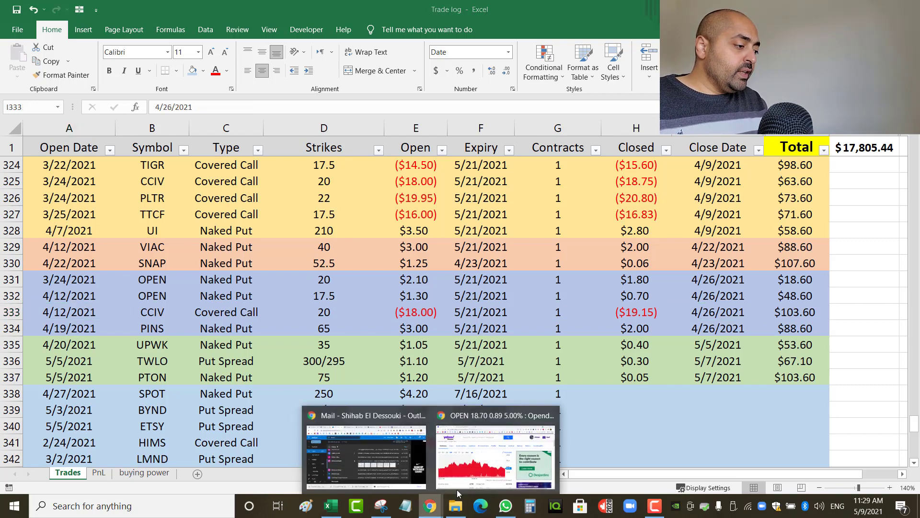
Step: Switch to Yahoo Finance in Chrome, look up CCIV, and view its one-month price chart
left_click(457, 490)
left_click(280, 93)
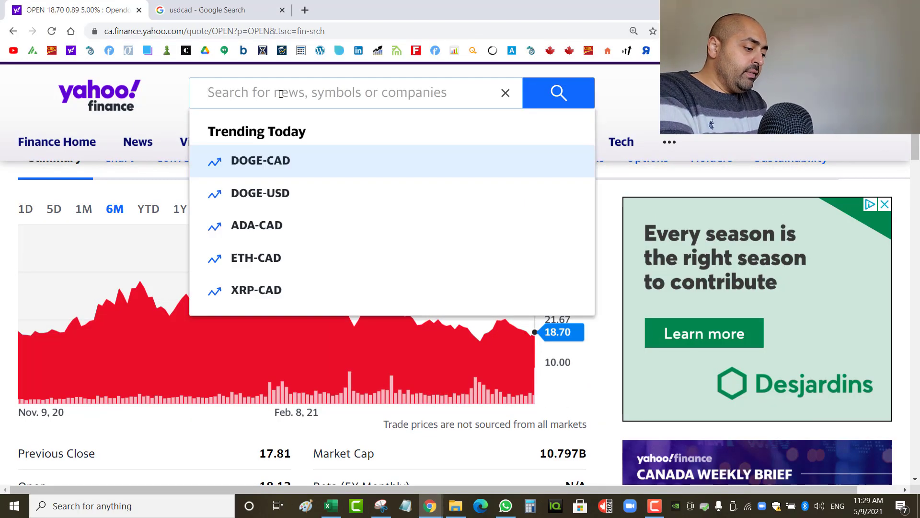
type("cci")
left_click(221, 188)
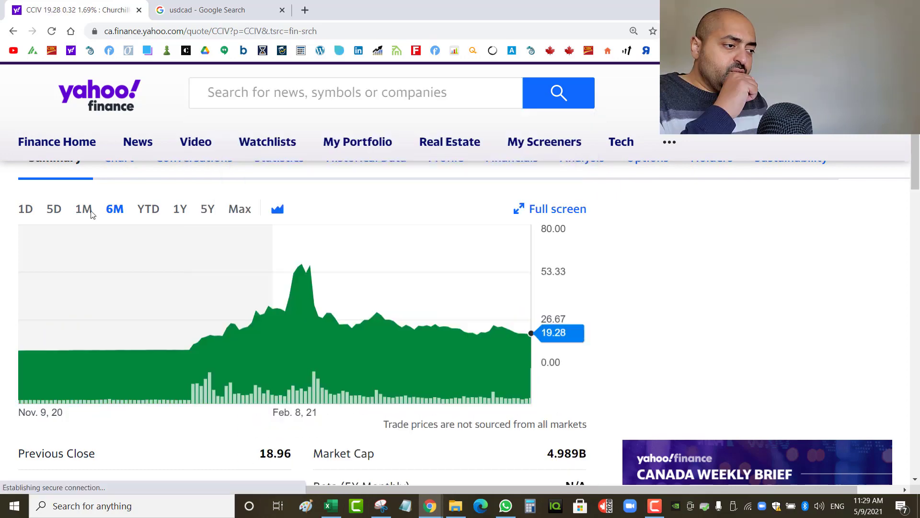
left_click(84, 209)
Step: Alternate between the Excel trade log and the CCIV chart to compare the covered call's dates with the April price moves
left_click(330, 504)
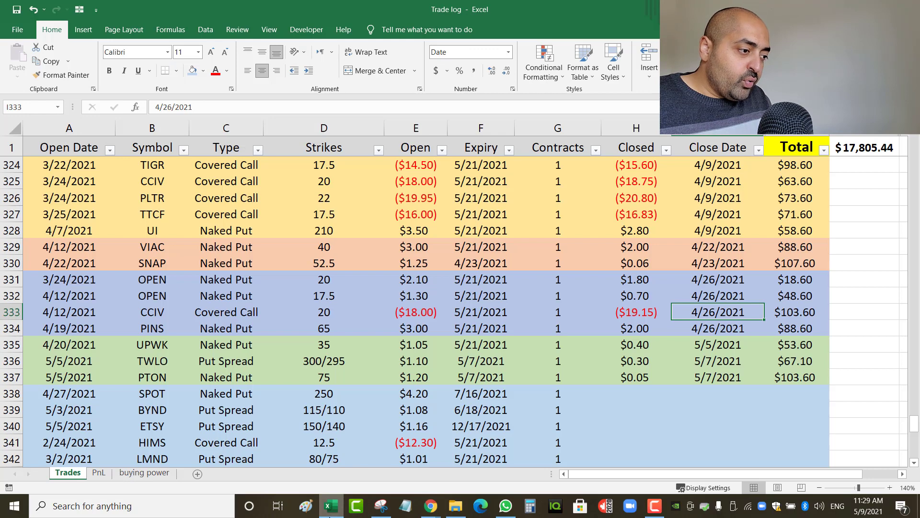
left_click(330, 506)
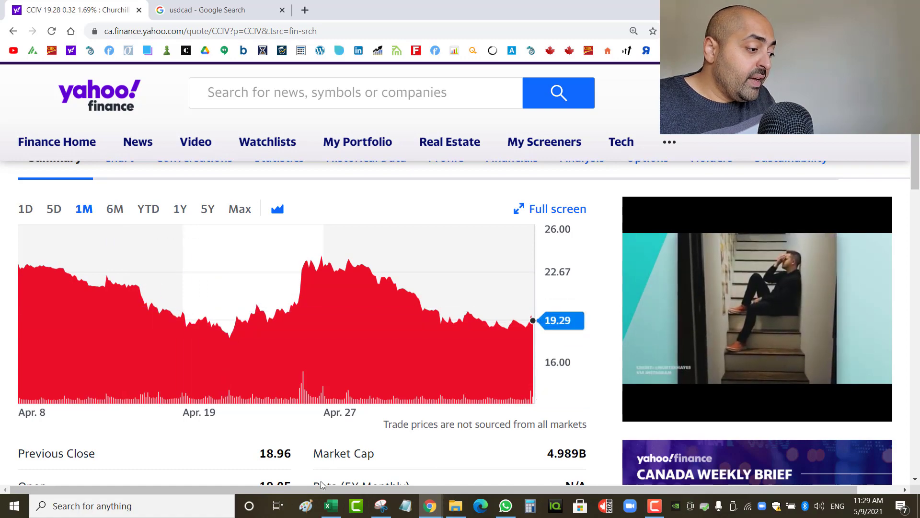
left_click(330, 505)
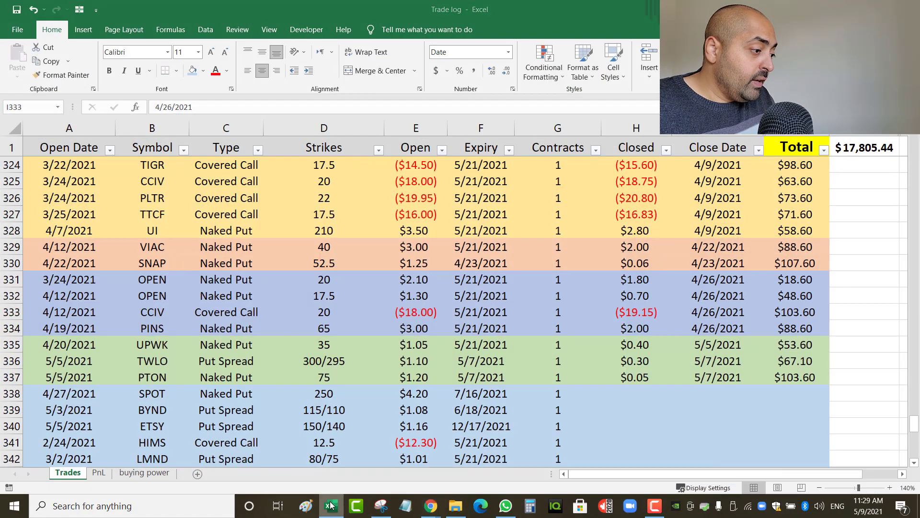
left_click(331, 504)
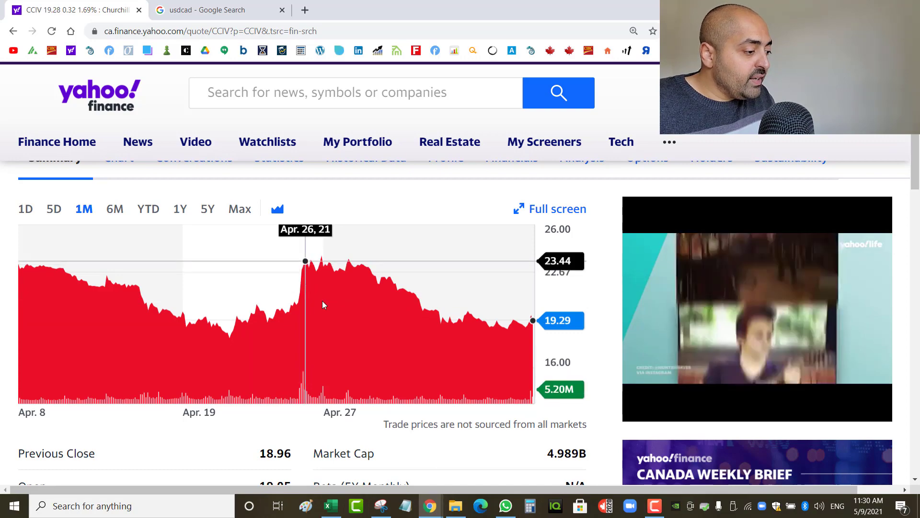
left_click(338, 512)
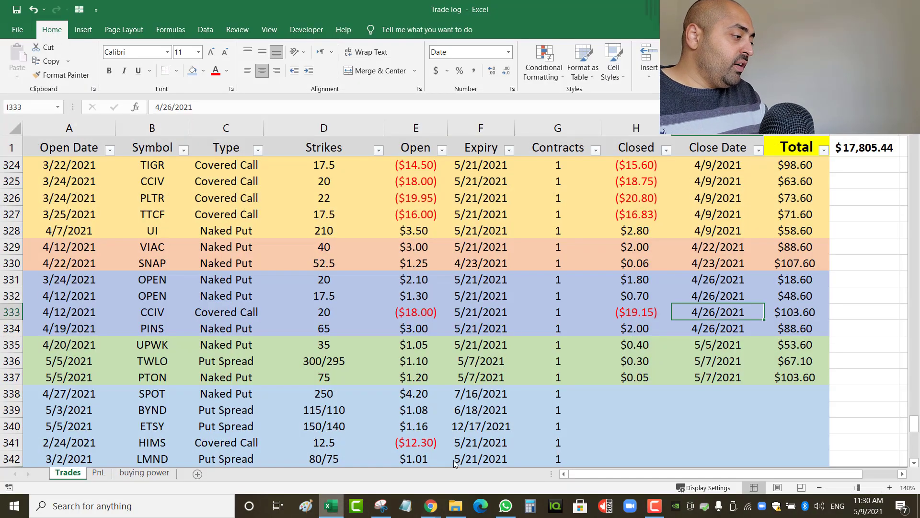
left_click(325, 506)
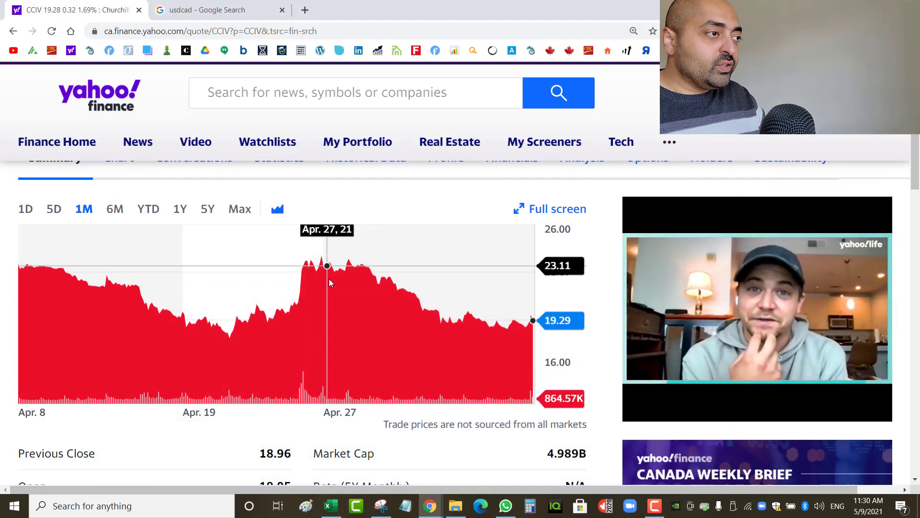
left_click(336, 510)
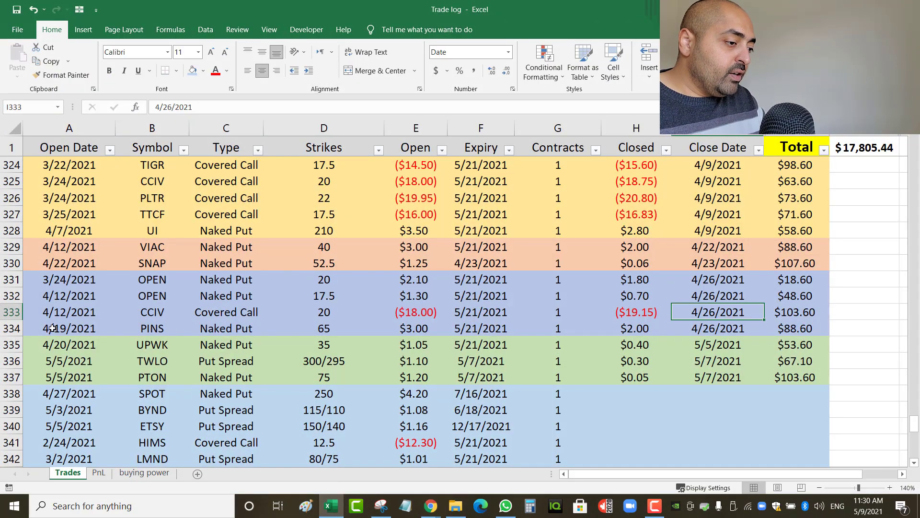
Step: Check the PINS put's open and close dates in row 334, and view the one-month Pinterest, Inc. (PINS) chart on Yahoo Finance
left_click(86, 330)
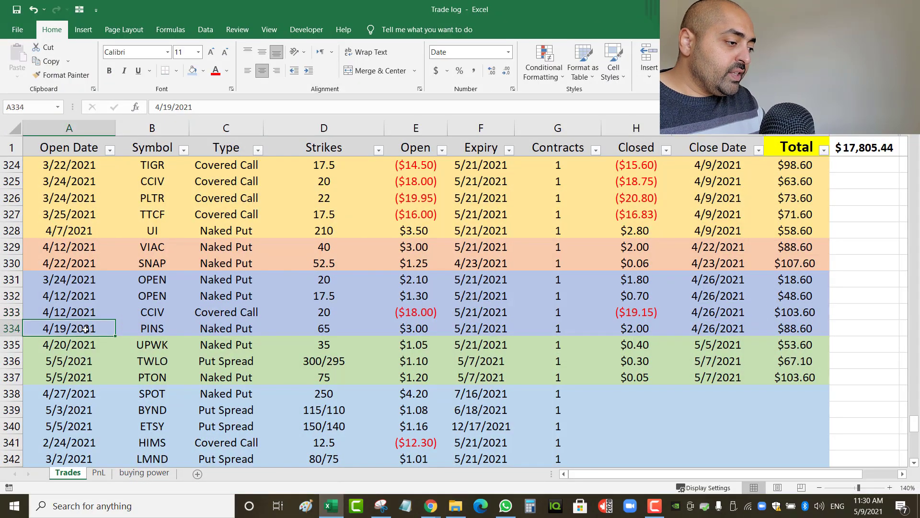
left_click(718, 328)
mouse_move(430, 505)
left_click(489, 443)
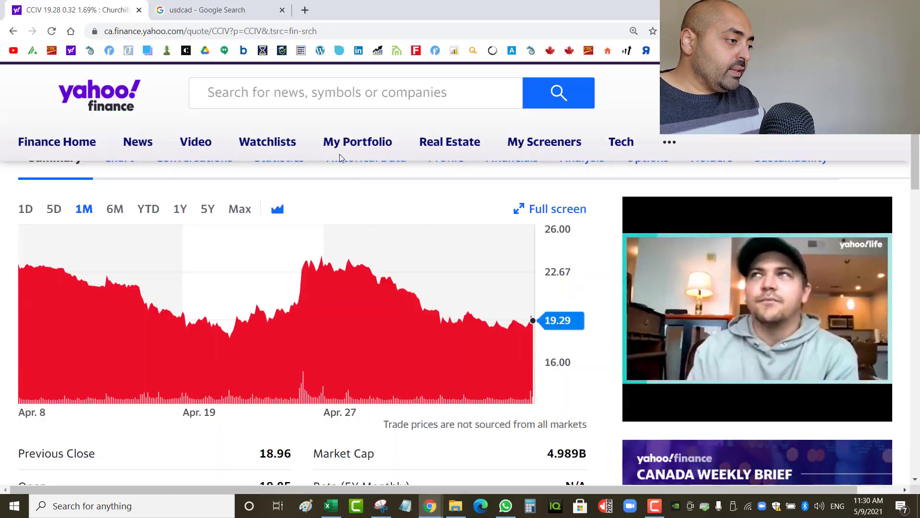
left_click(325, 96)
type("p")
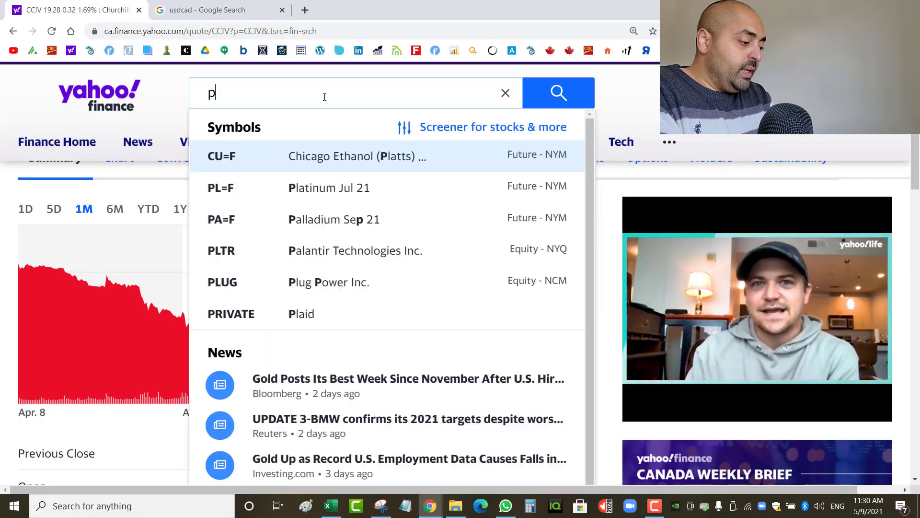
type("ins")
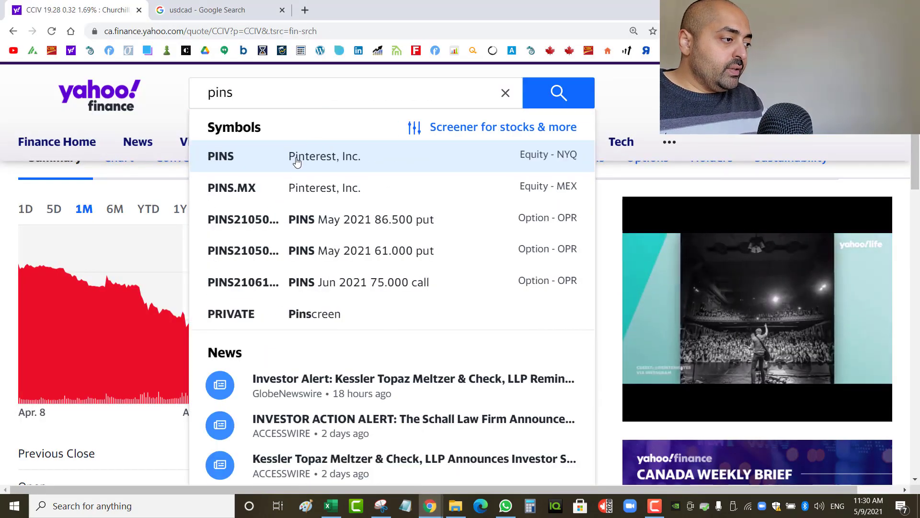
left_click(297, 162)
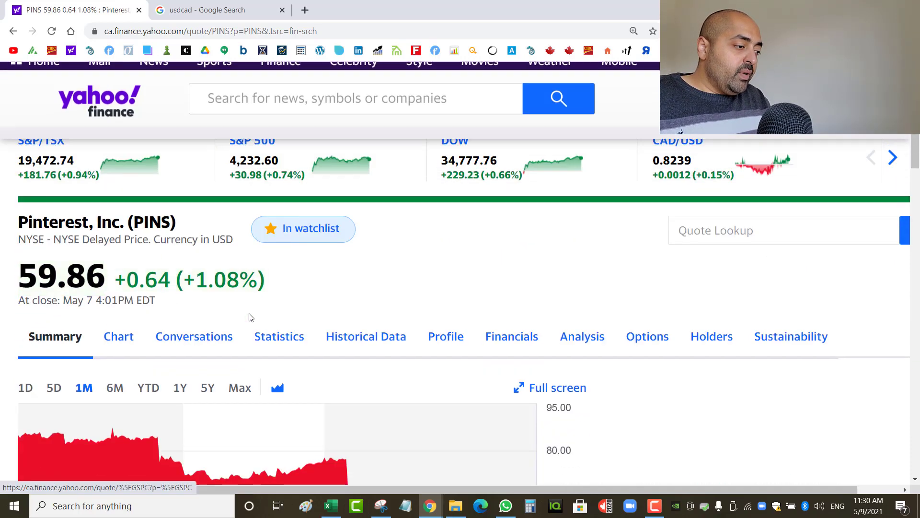
scroll(249, 318, "down", 3)
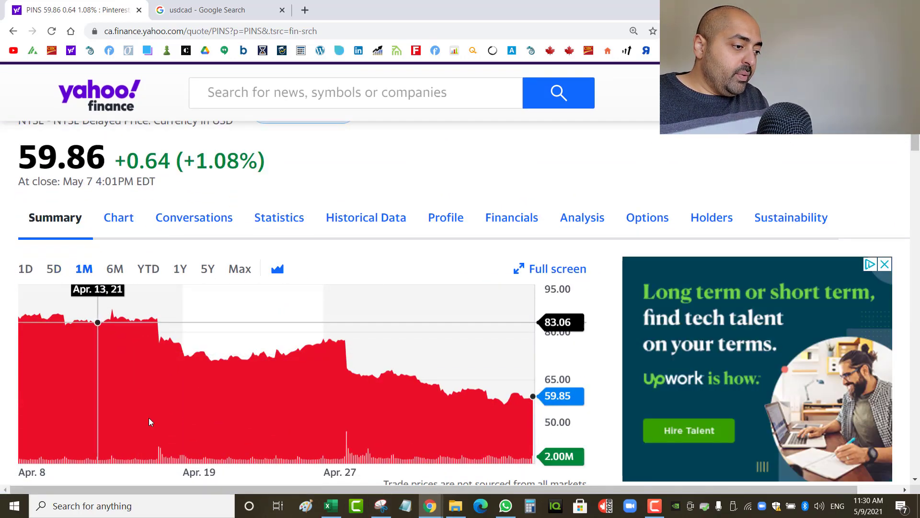
Step: Compare the PINS put's dates in the Excel trade log with the PINS price chart around April 19
left_click(327, 512)
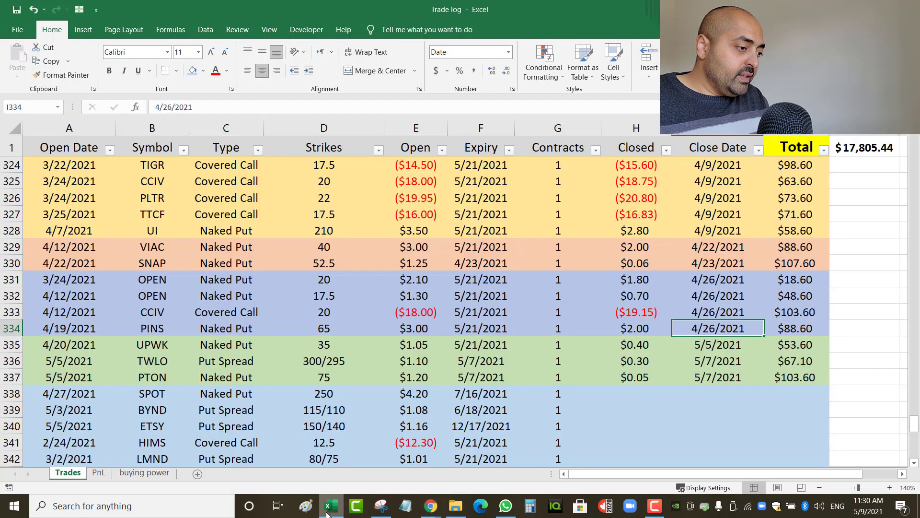
left_click(327, 512)
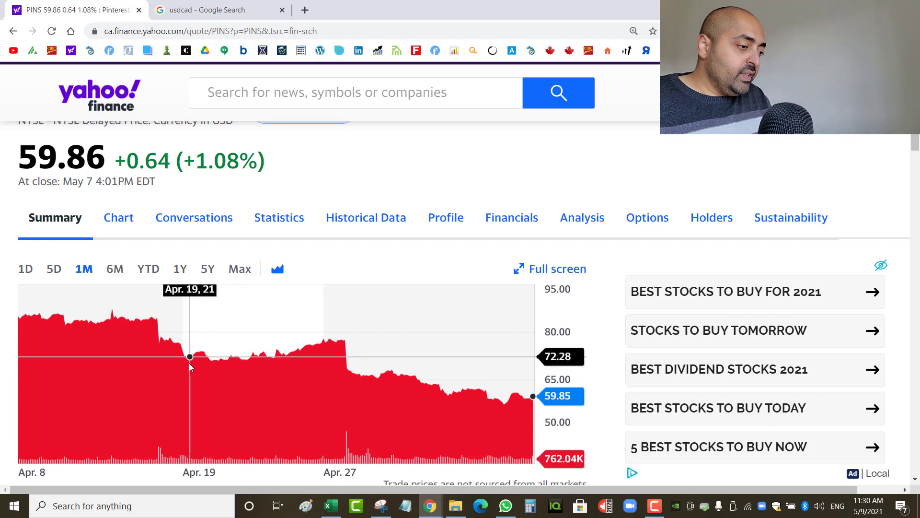
left_click(330, 506)
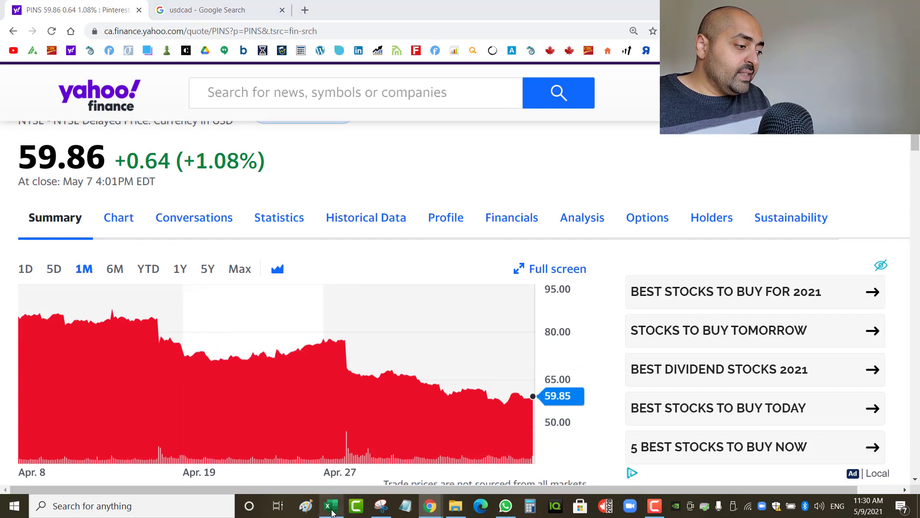
Step: Examine the PINS naked put in row 334 of the trade log: strike, expiry, opening price and closing price
left_click(330, 329)
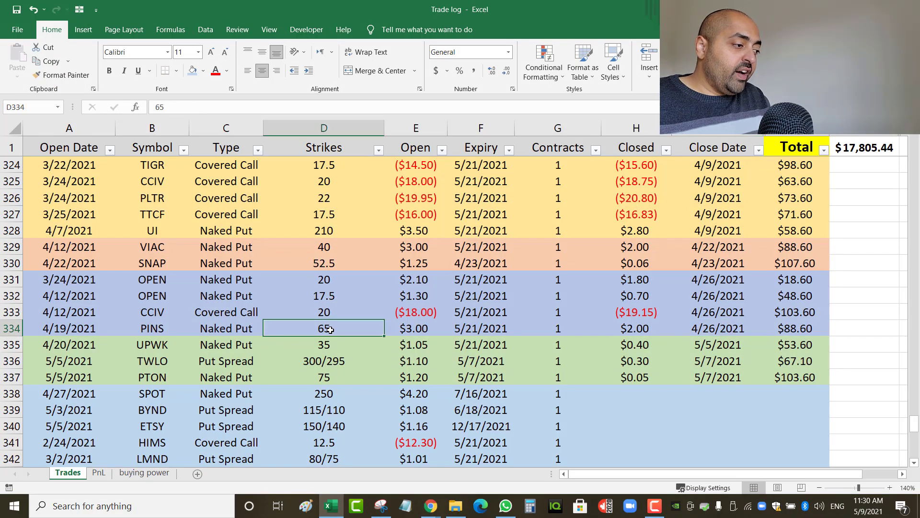
left_click(484, 325)
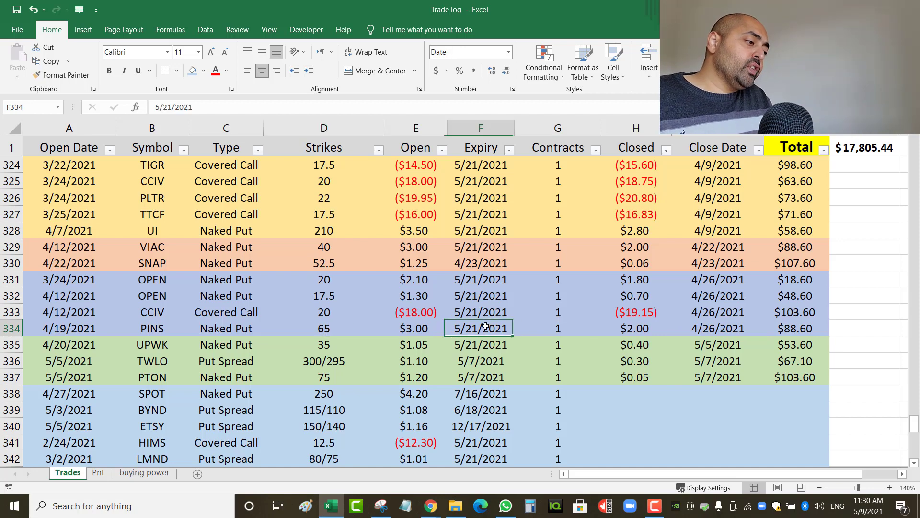
left_click(337, 327)
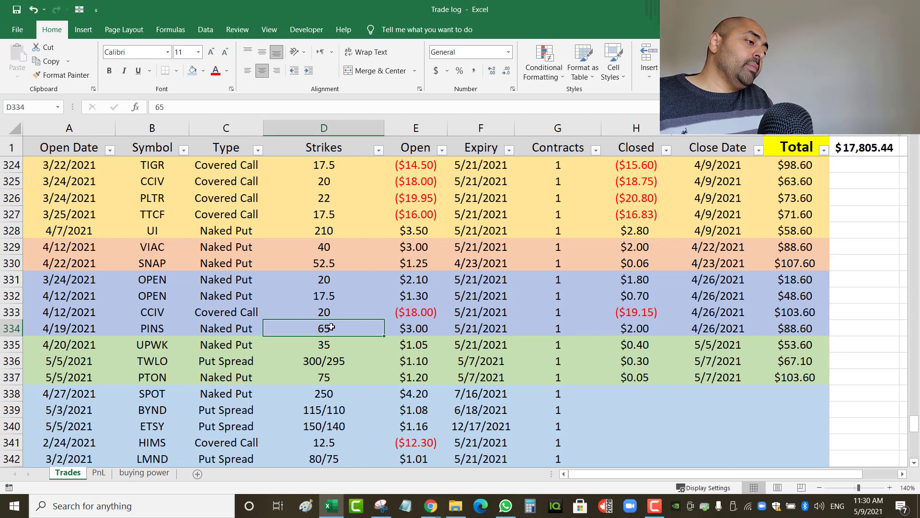
left_click(510, 330)
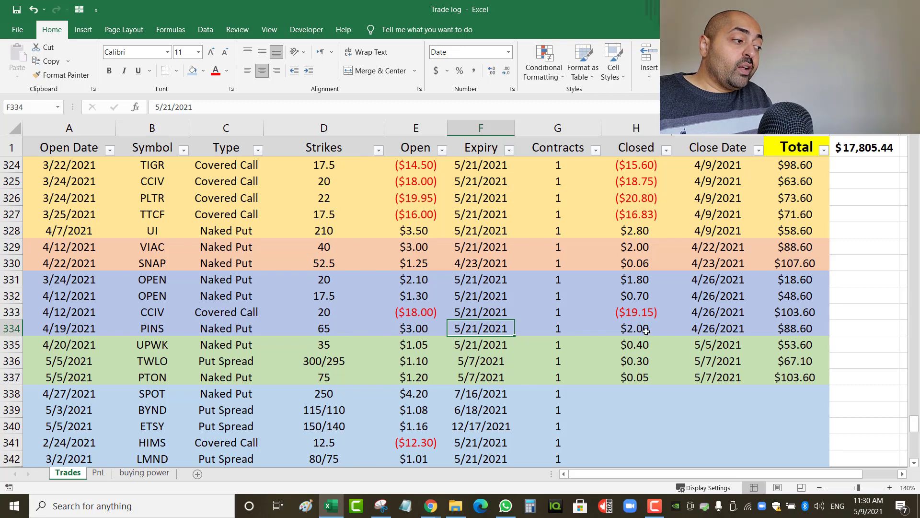
left_click(413, 332)
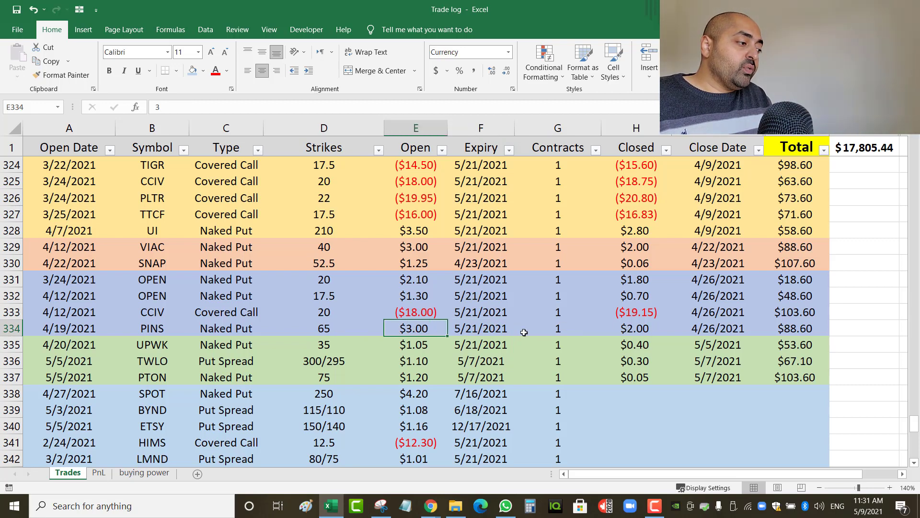
left_click(626, 330)
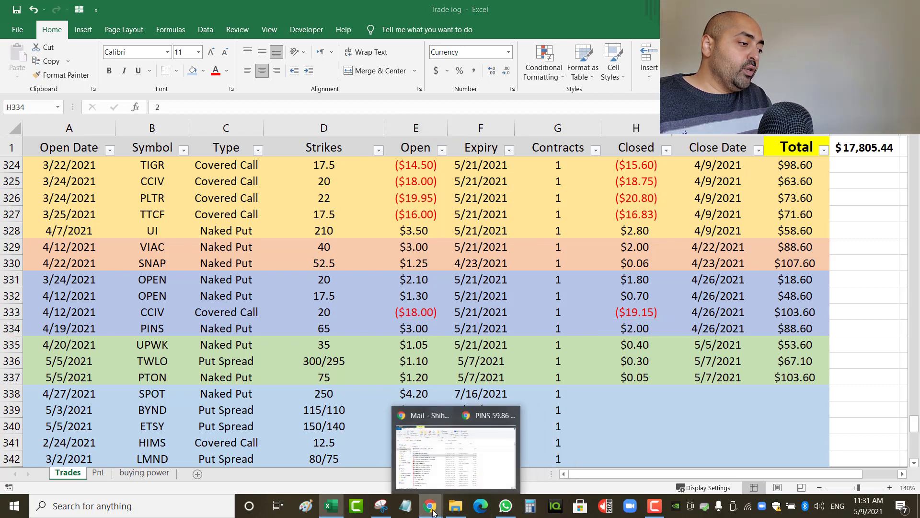
Step: Review the PINS price chart in Chrome through late April, then return to the Excel trade log and highlight row 334
left_click(494, 432)
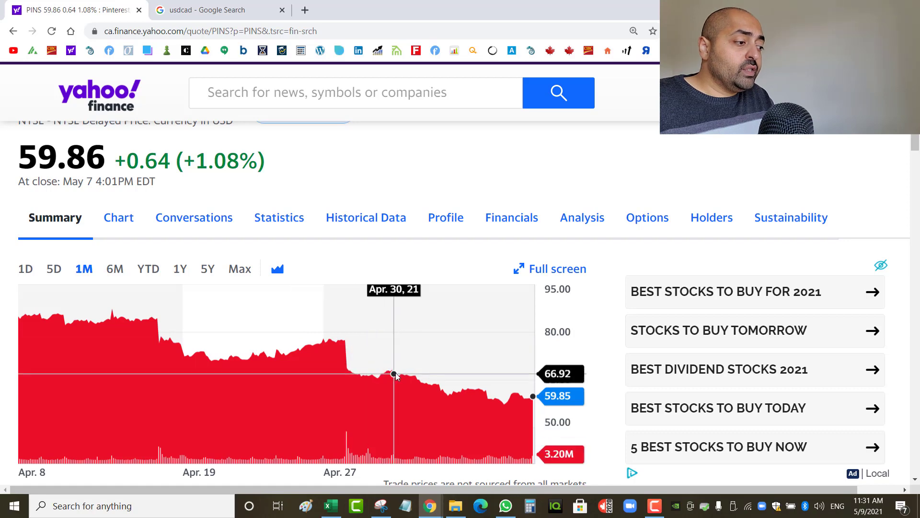
left_click(338, 505)
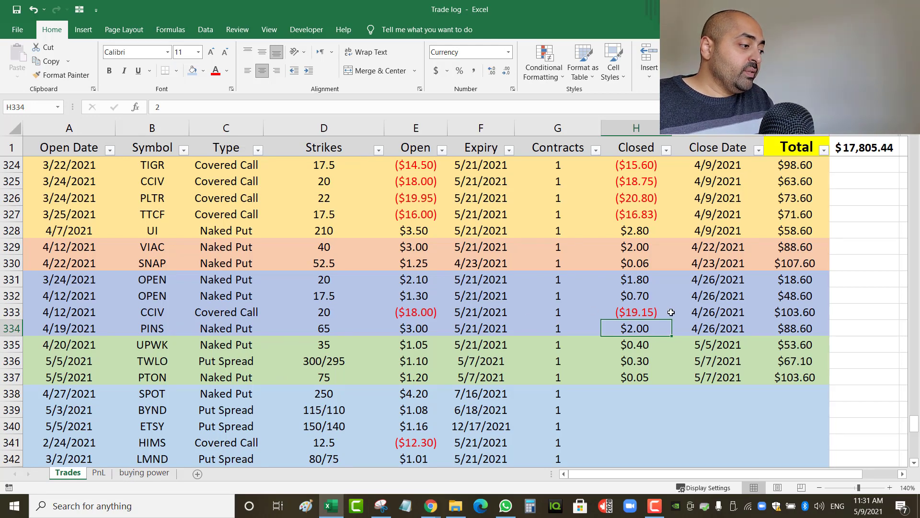
left_click(16, 328)
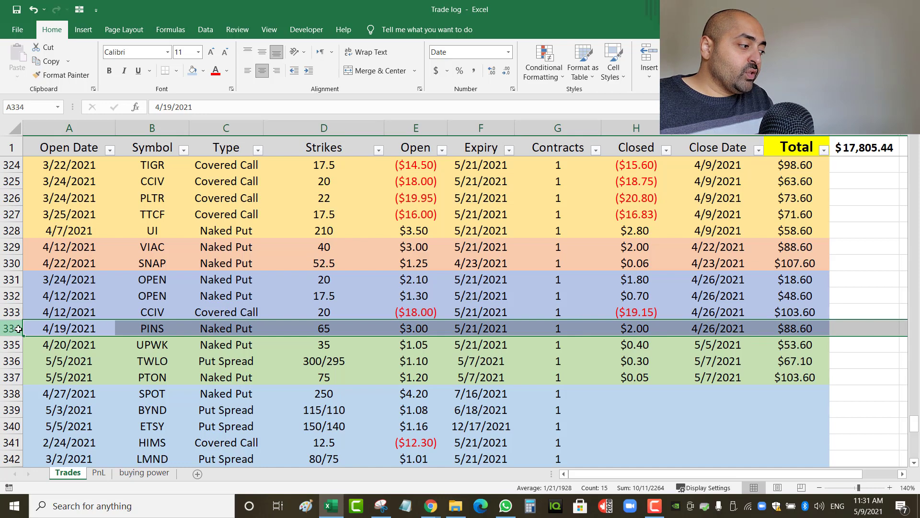
Step: Select the totals of the four trades in rows 331 to 334 to check their sum, and open the system calendar
left_click(795, 293)
left_click_drag(796, 281, 797, 328)
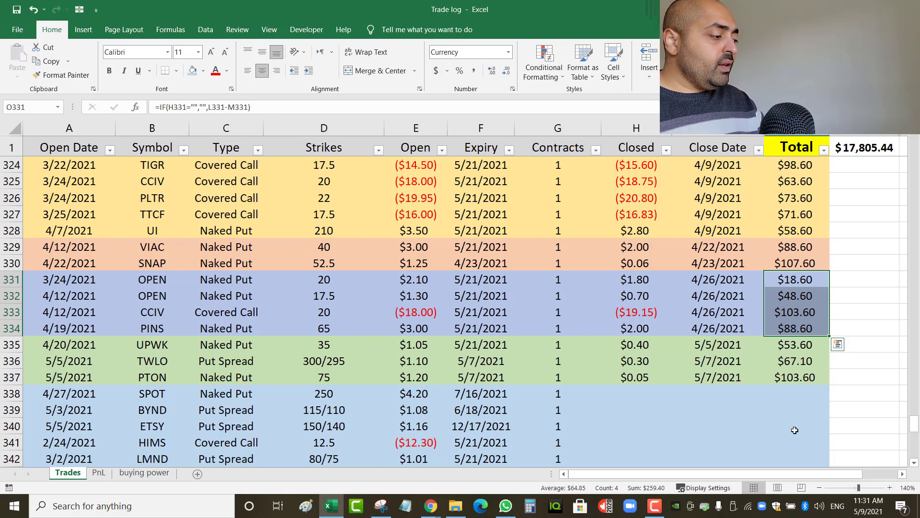
left_click(863, 504)
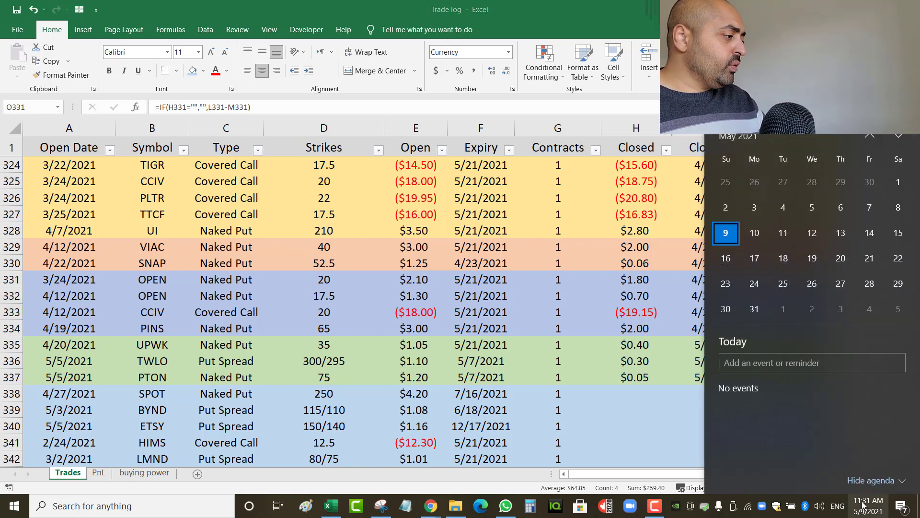
Step: Close the calendar and locate the trades opened on 4/27/2021 in the log: SPOT in row 338 and PINS in row 360
left_click(863, 505)
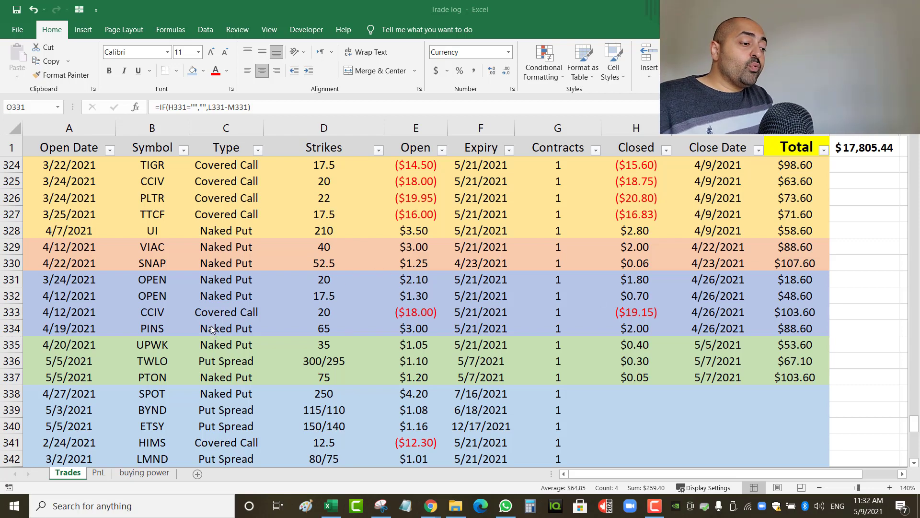
scroll(212, 329, "down", 2)
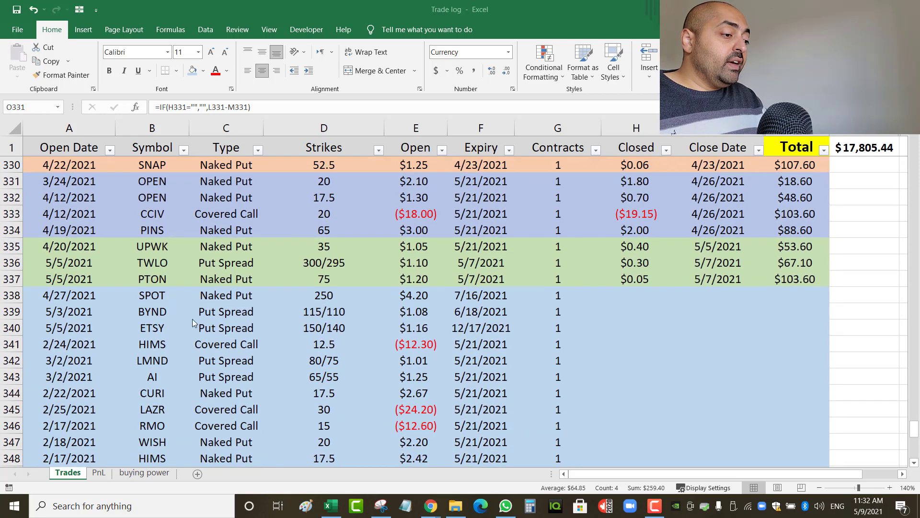
left_click(12, 296)
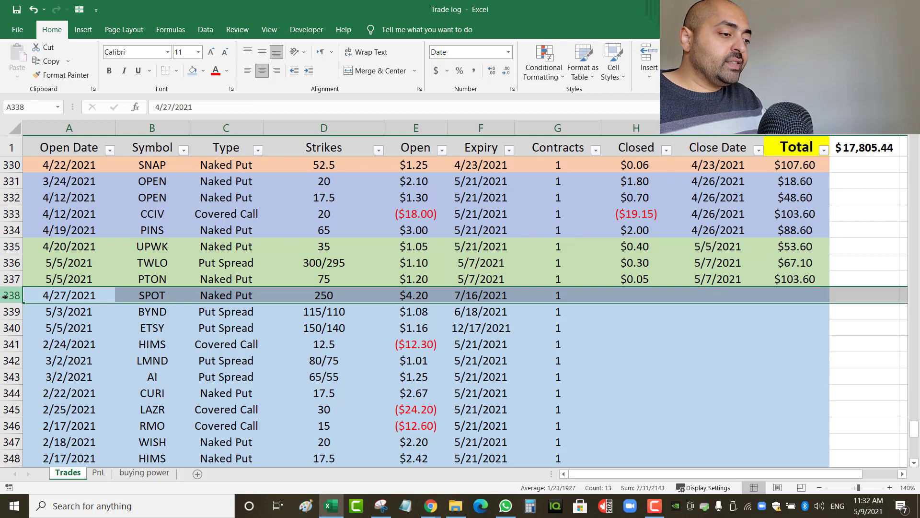
scroll(62, 331, "down", 4)
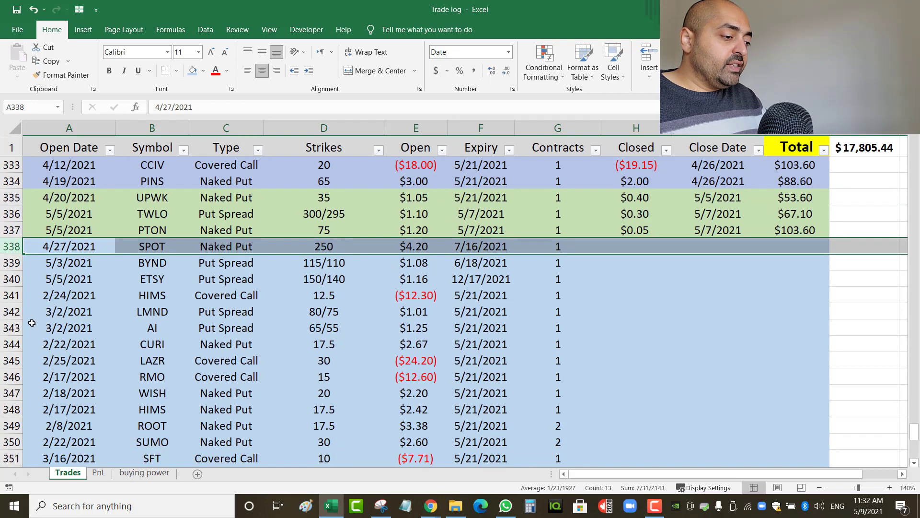
scroll(83, 337, "down", 2)
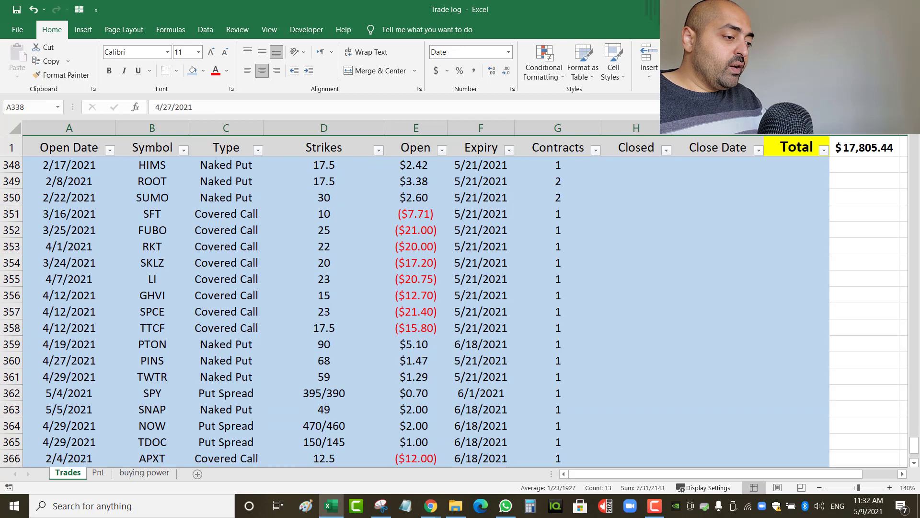
left_click(11, 361)
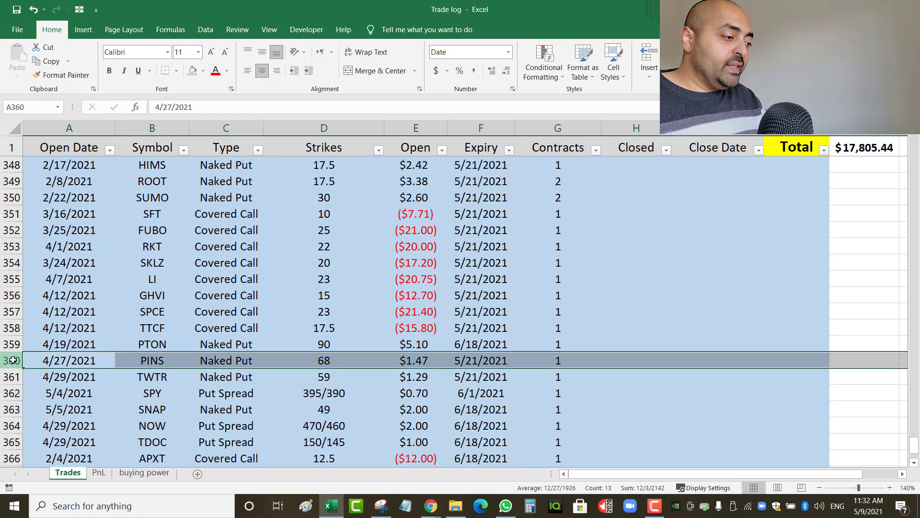
left_click(323, 361)
Step: Compare the strike of the closed PINS put in row 334 with row 360, and inspect the opening price in row 360
scroll(323, 360, "up", 6)
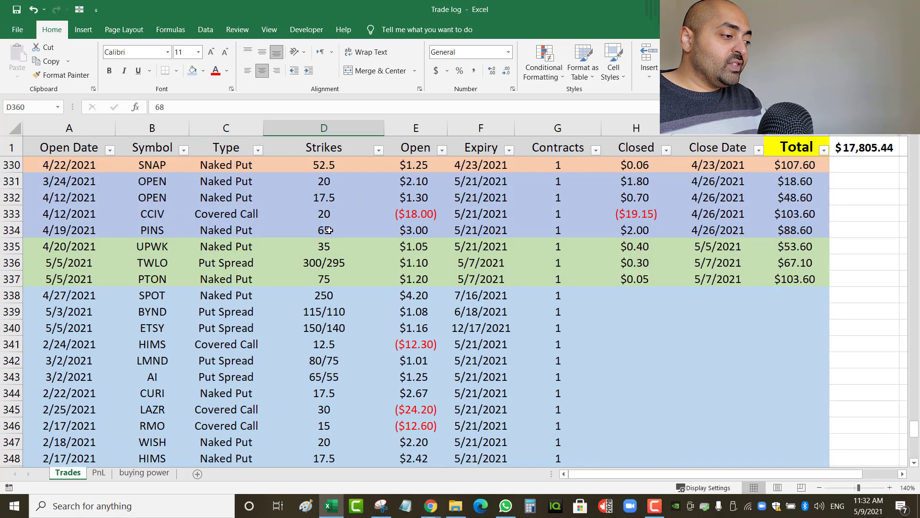
scroll(329, 230, "down", 3)
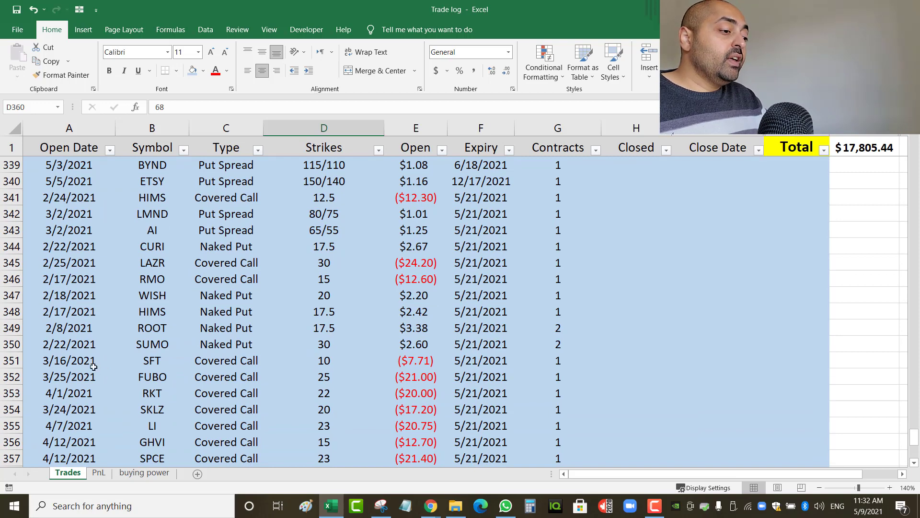
scroll(134, 375, "down", 2)
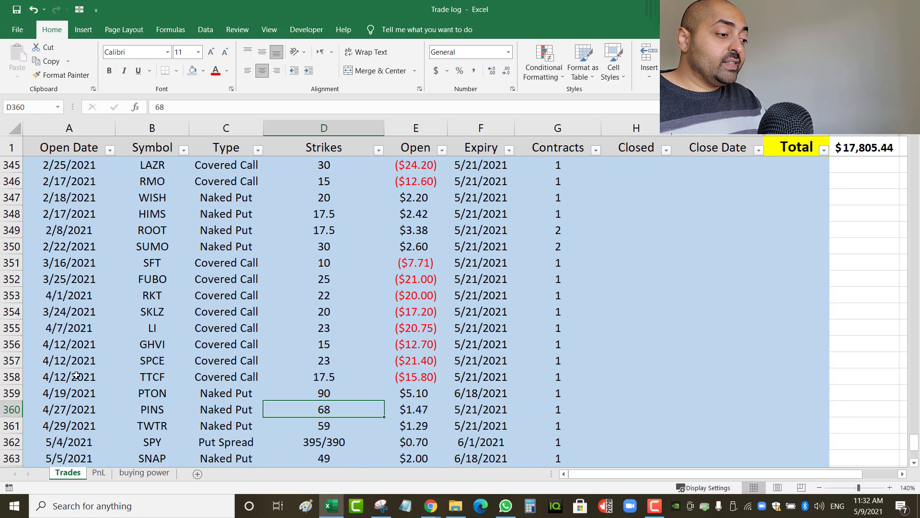
left_click(12, 410)
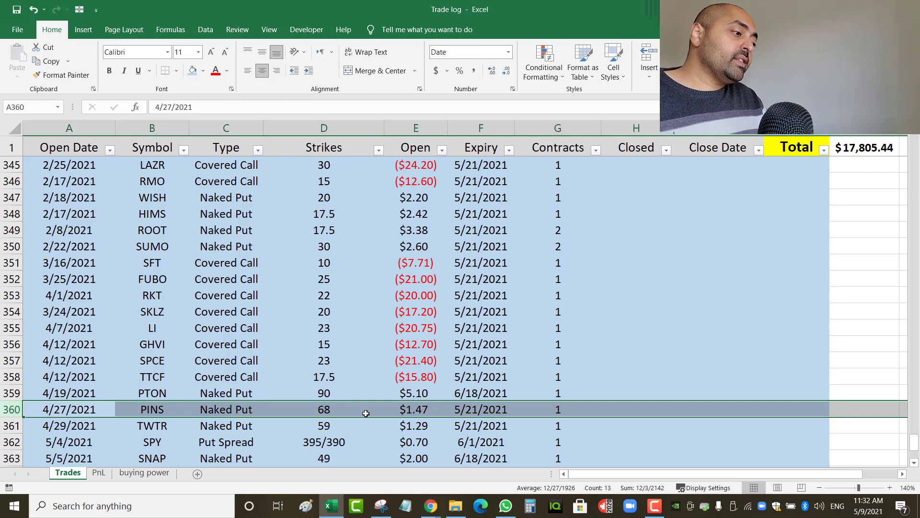
left_click(402, 411)
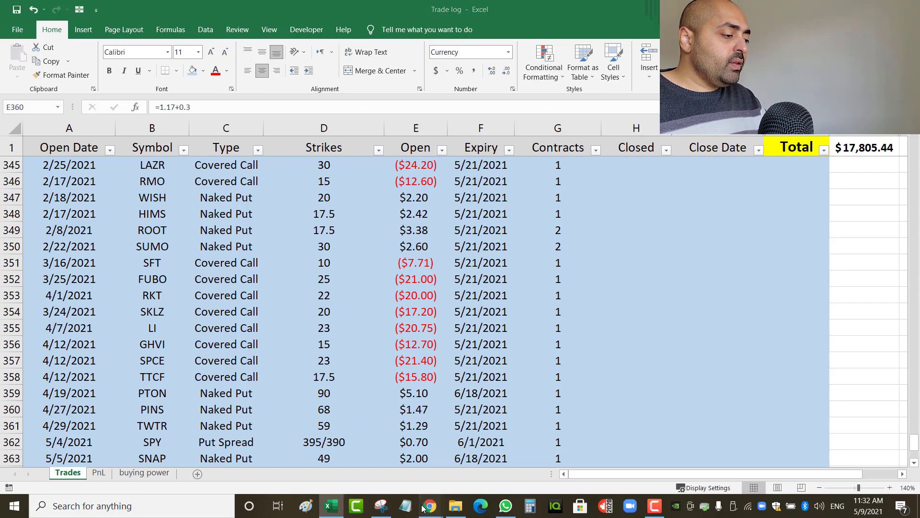
Step: Check the PINS quote on Yahoo Finance in Chrome, and return to the Excel trade log
mouse_move(431, 505)
left_click(477, 476)
scroll(230, 226, "up", 2)
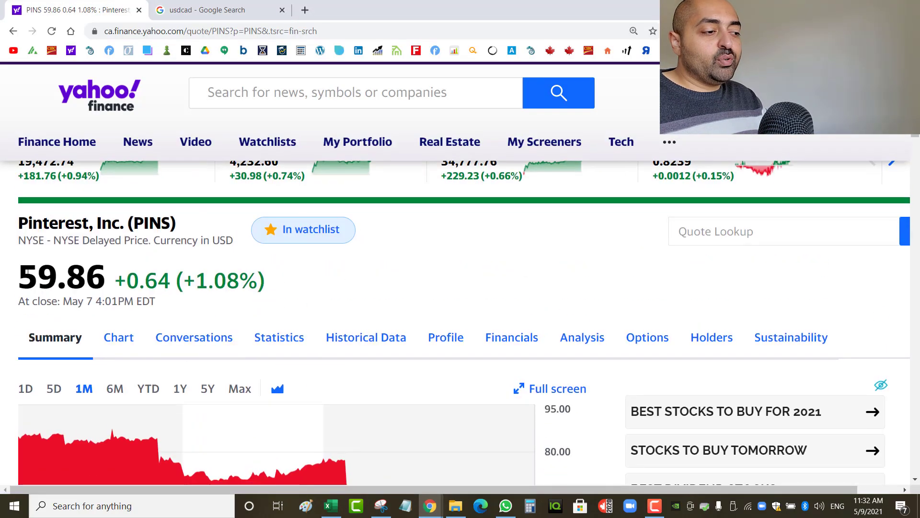
key("alt+Tab")
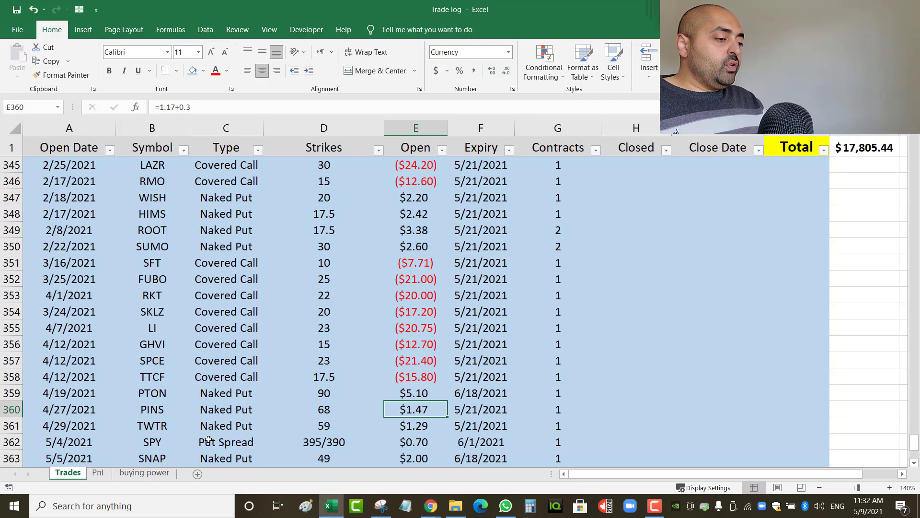
Step: Review the 2021 monthly results on the PnL sheet, comparing the April total with March
scroll(242, 364, "up", 7)
left_click(99, 473)
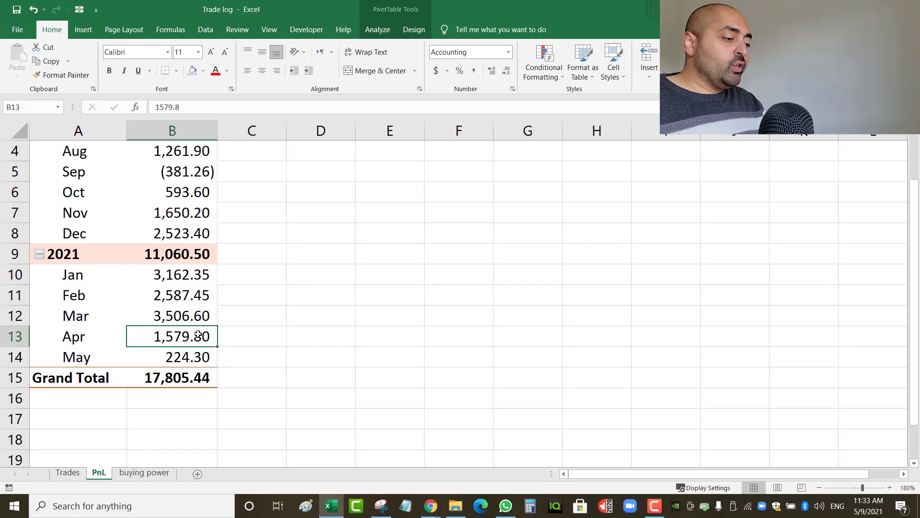
left_click(238, 325)
left_click(232, 335)
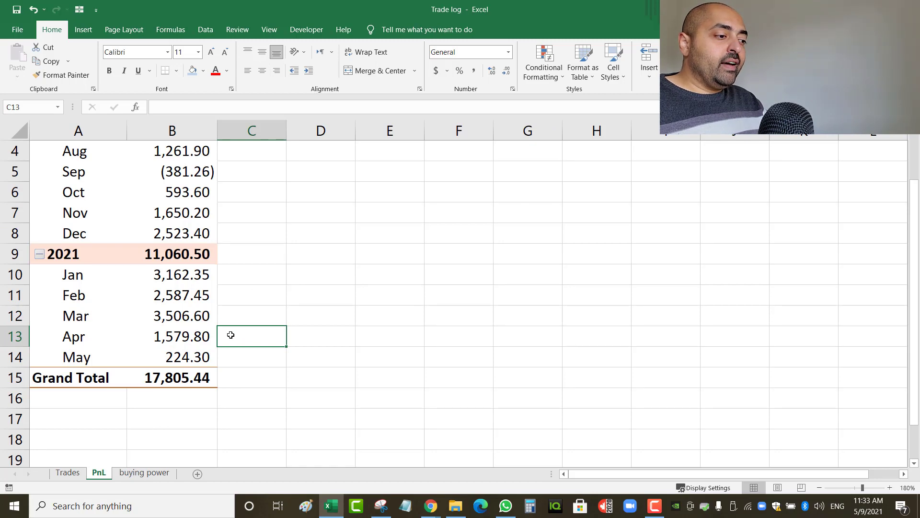
left_click(202, 317)
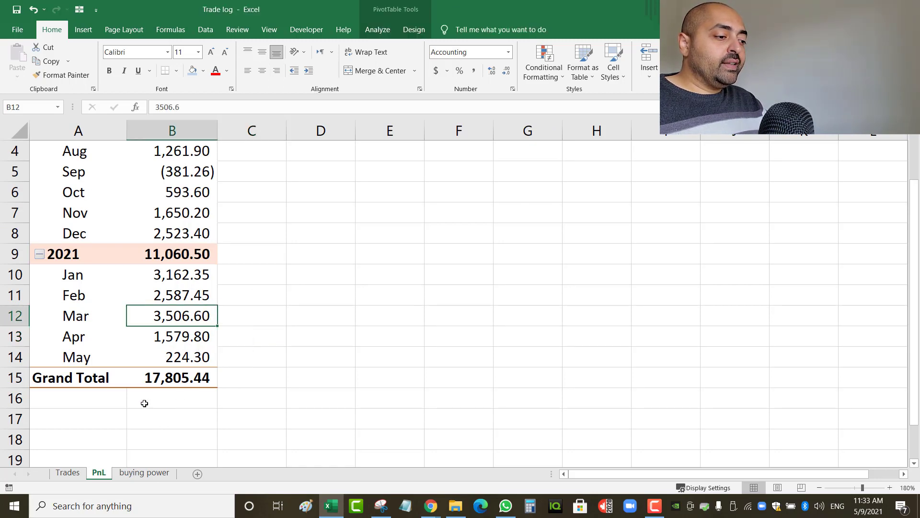
mouse_move(165, 353)
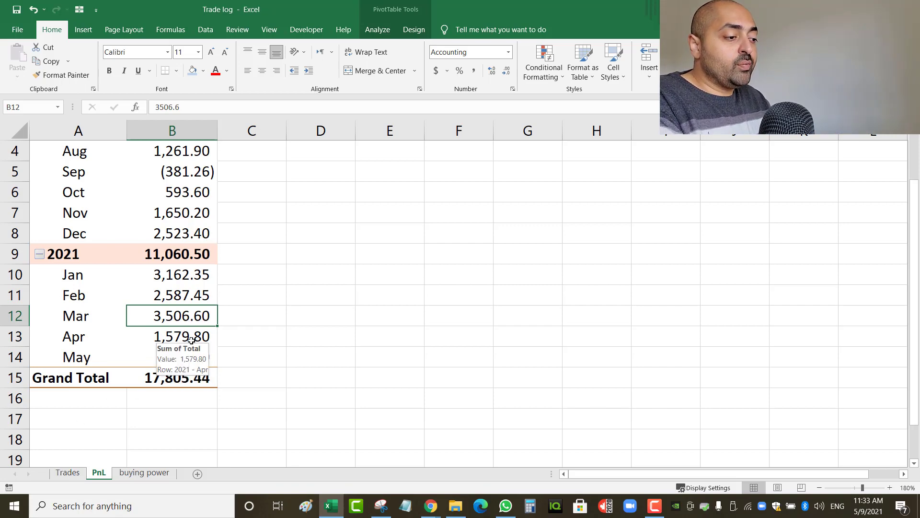
left_click(168, 336)
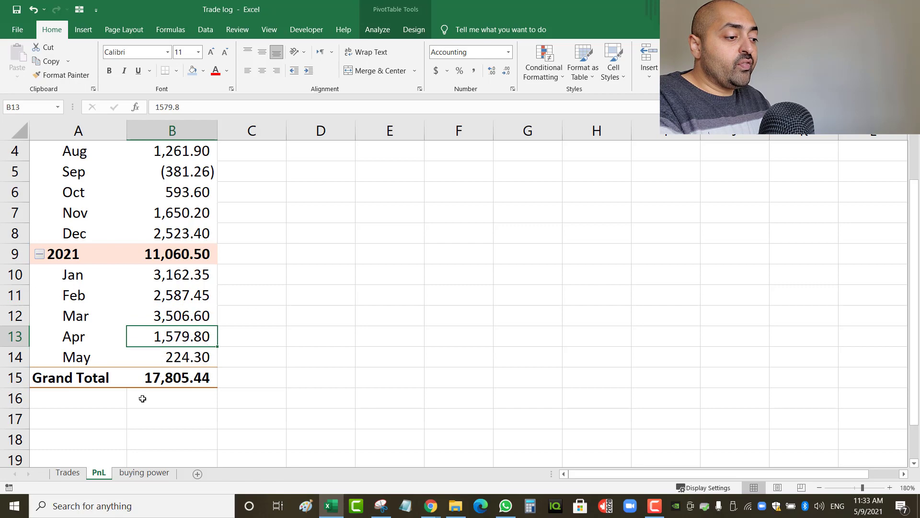
Step: Return to the Trades sheet and highlight the open SPOT naked put in row 338
left_click(74, 477)
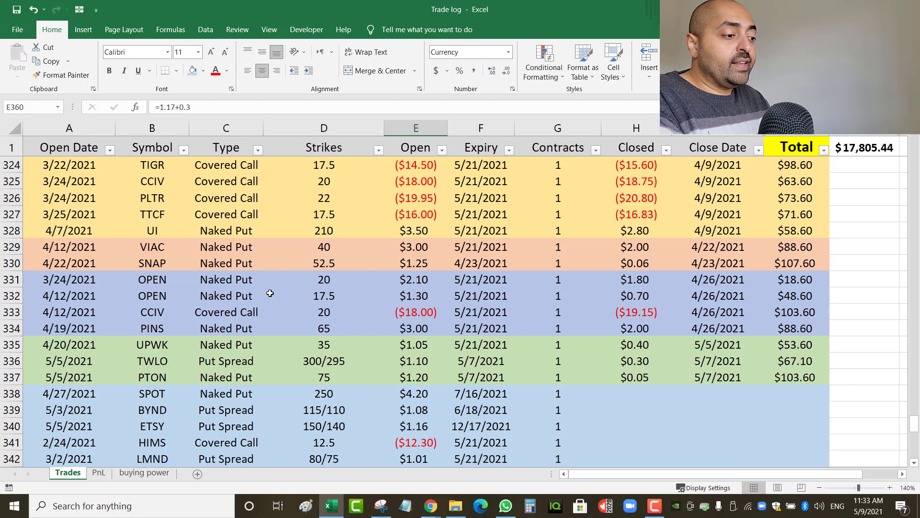
scroll(269, 293, "down", 1)
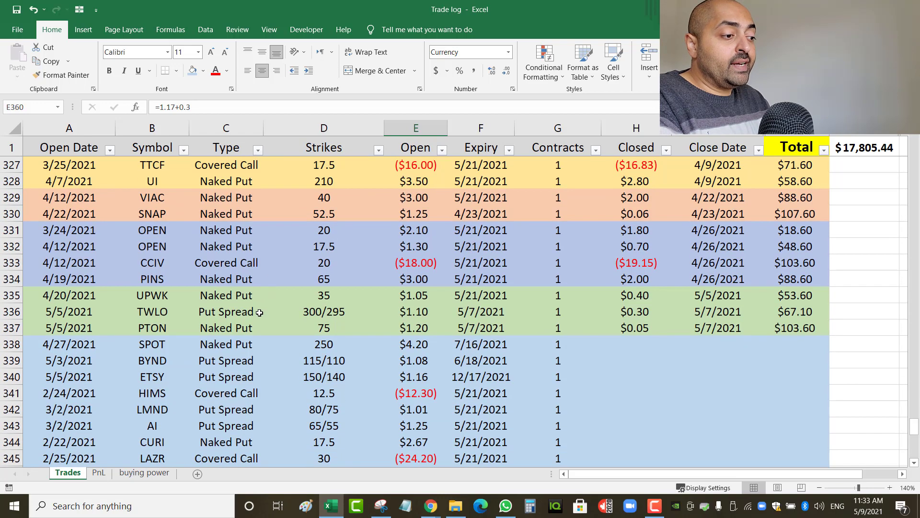
scroll(197, 322, "down", 1)
scroll(196, 322, "down", 1)
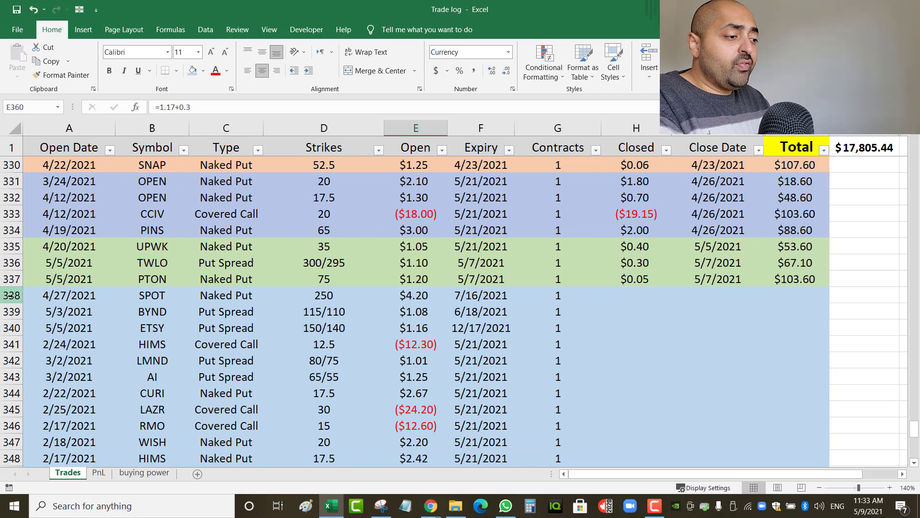
left_click(12, 296)
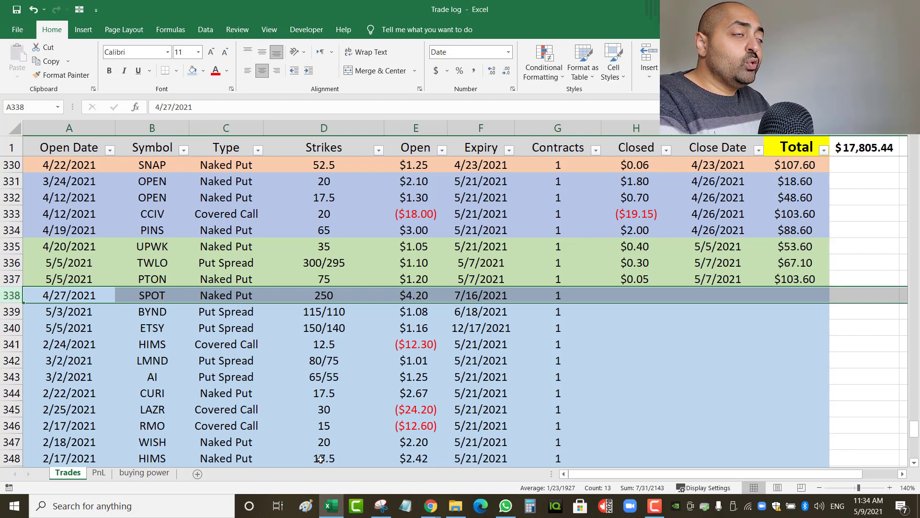
Step: Examine the SPOT put in row 338: strike, expiry and the formula behind its opening price
mouse_move(422, 516)
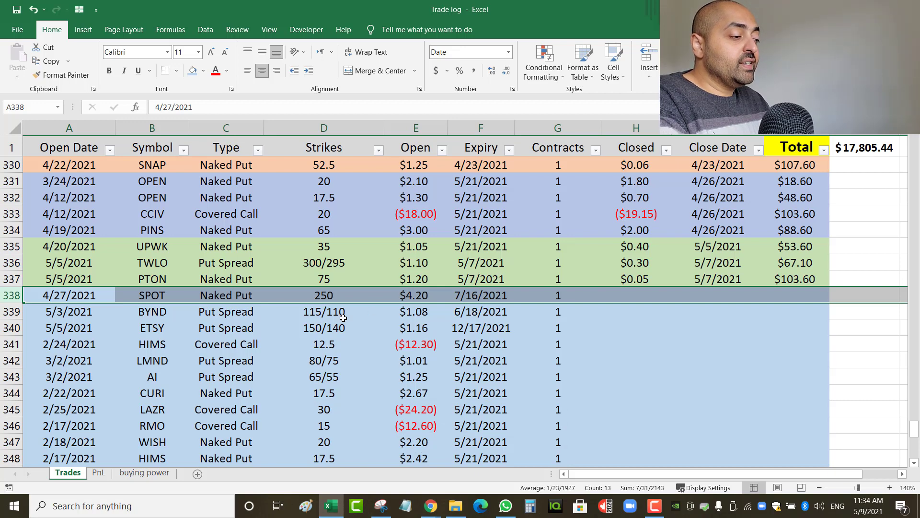
left_click(370, 301)
left_click(490, 299)
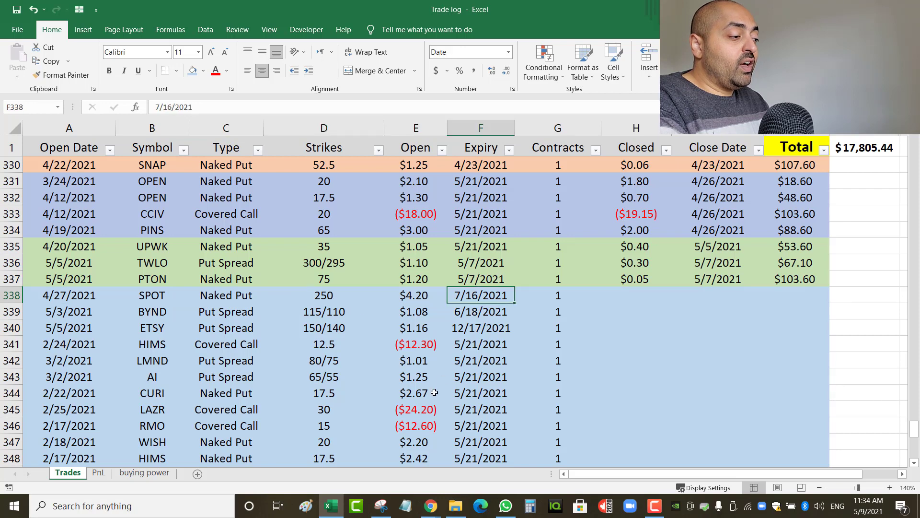
left_click(330, 296)
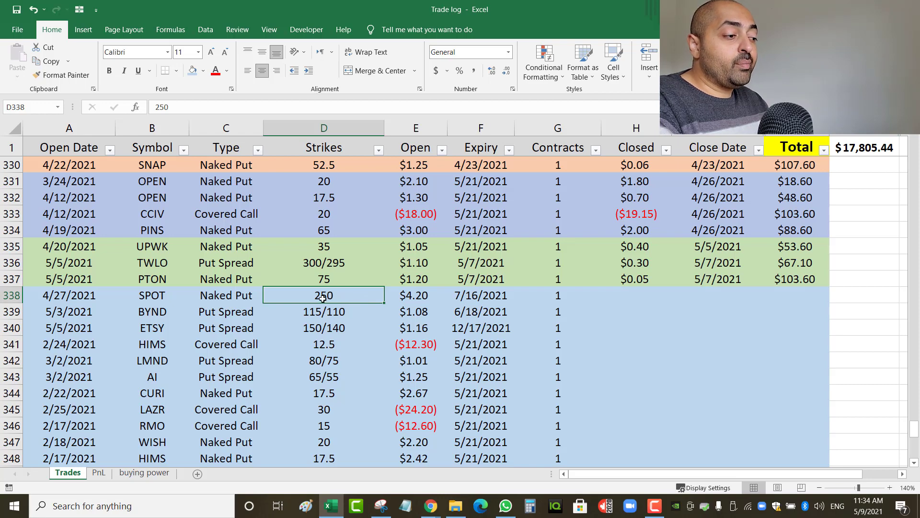
left_click(479, 292)
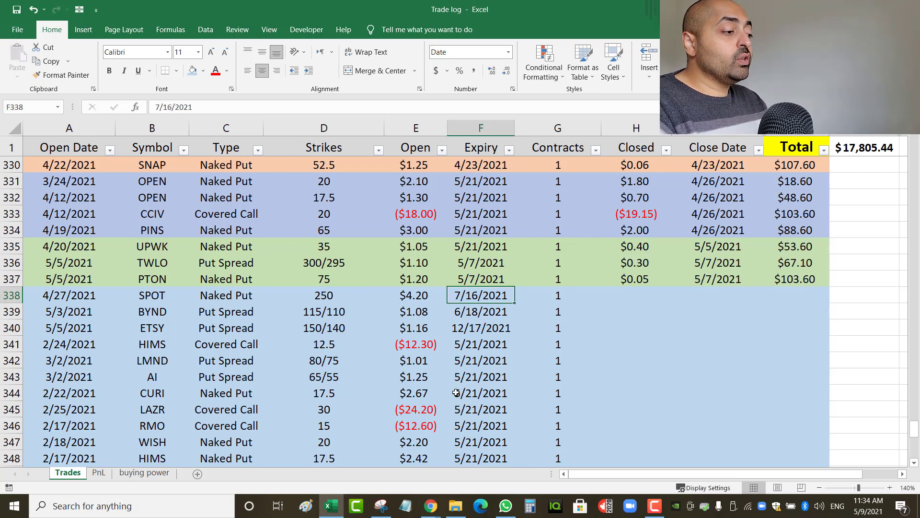
left_click(420, 301)
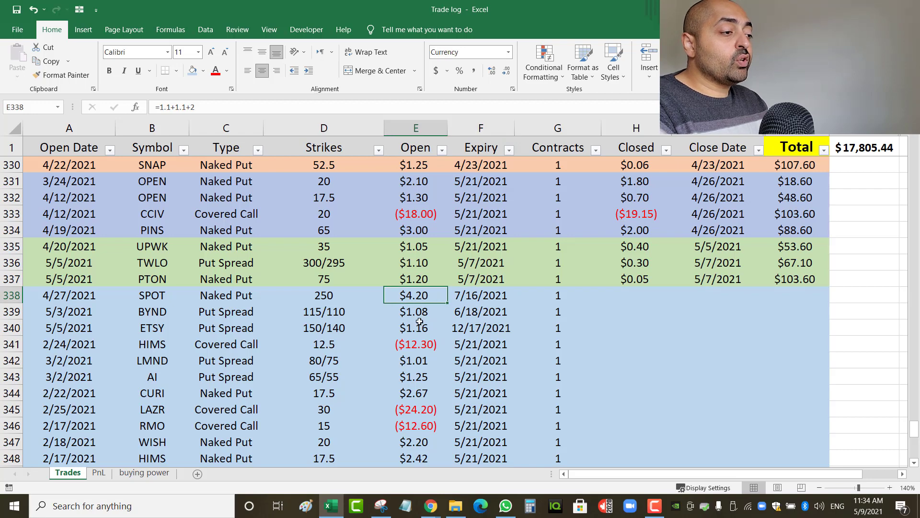
left_click(318, 301)
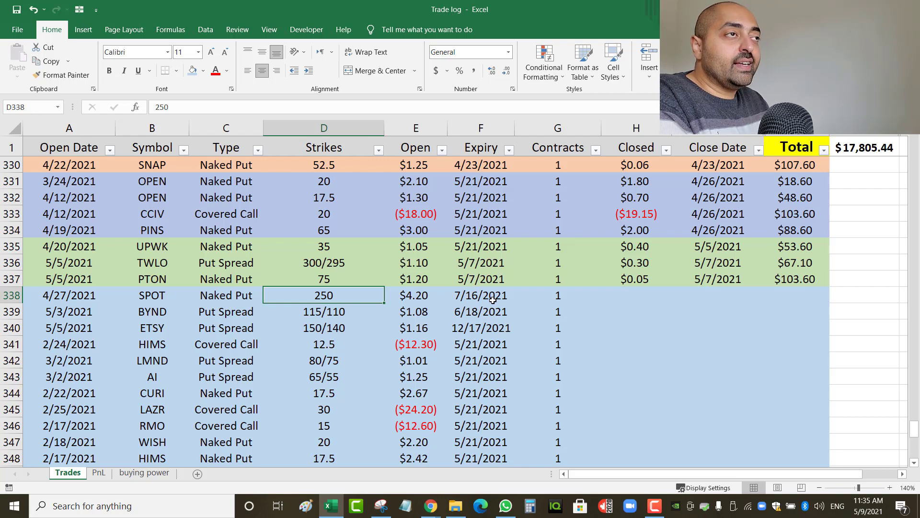
left_click(423, 300)
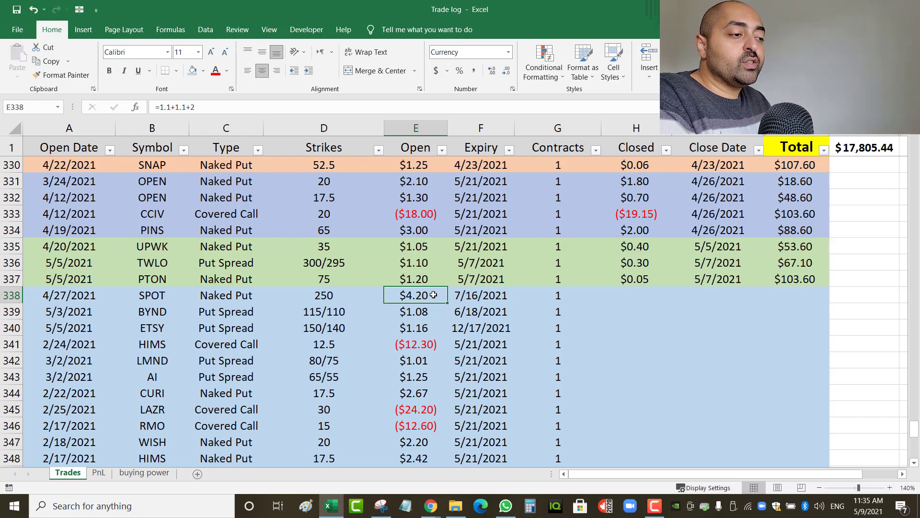
Step: Look back through the trade log from the open positions to the September 2020 trades, examining strategy types and losing totals
scroll(470, 293, "up", 18)
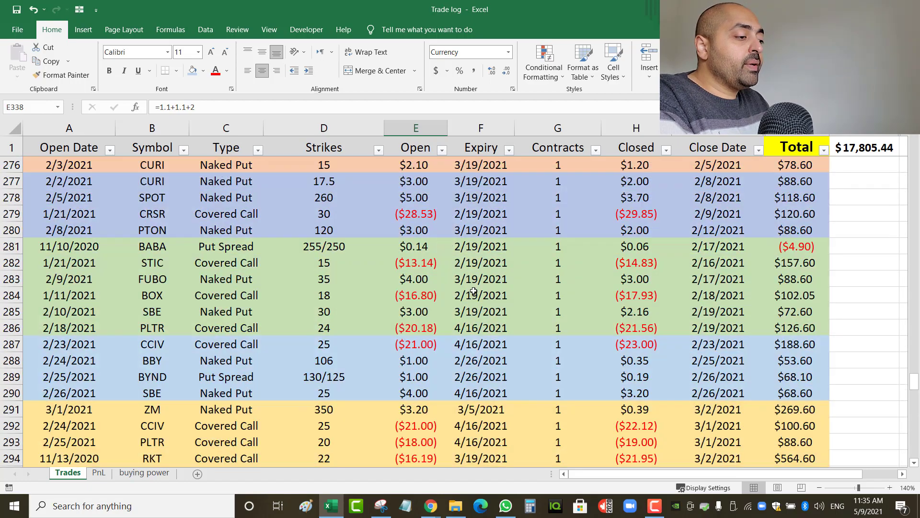
scroll(473, 291, "up", 16)
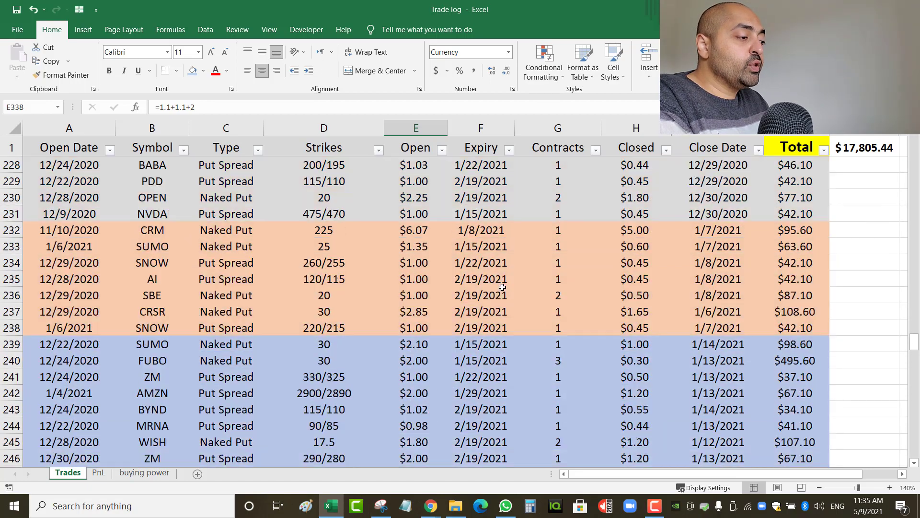
scroll(502, 287, "up", 12)
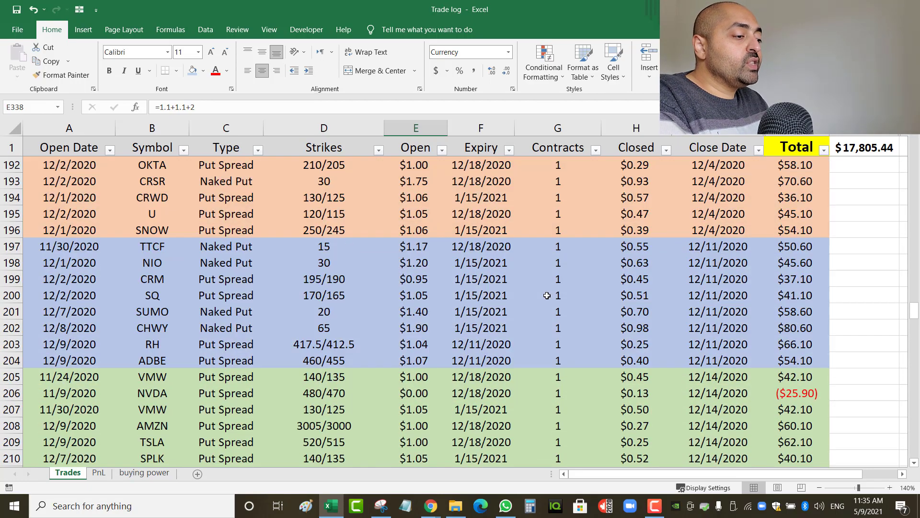
scroll(547, 295, "up", 11)
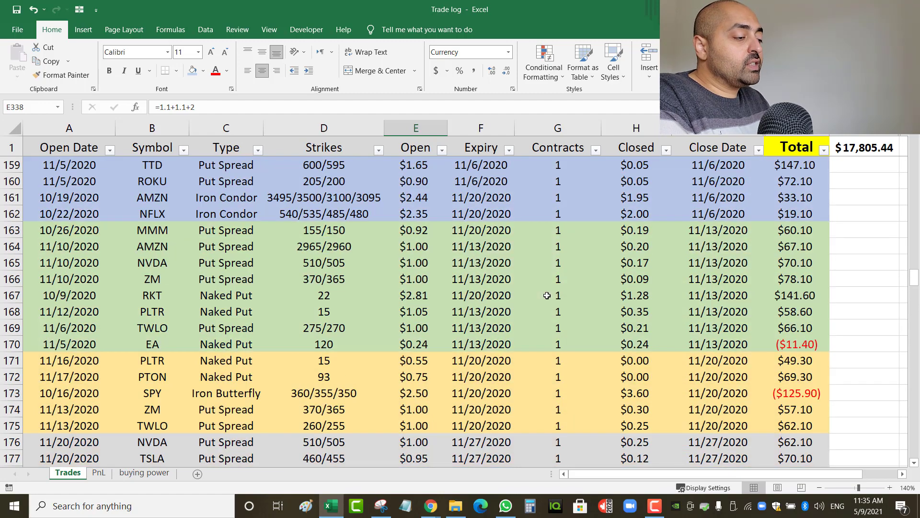
scroll(547, 296, "up", 6)
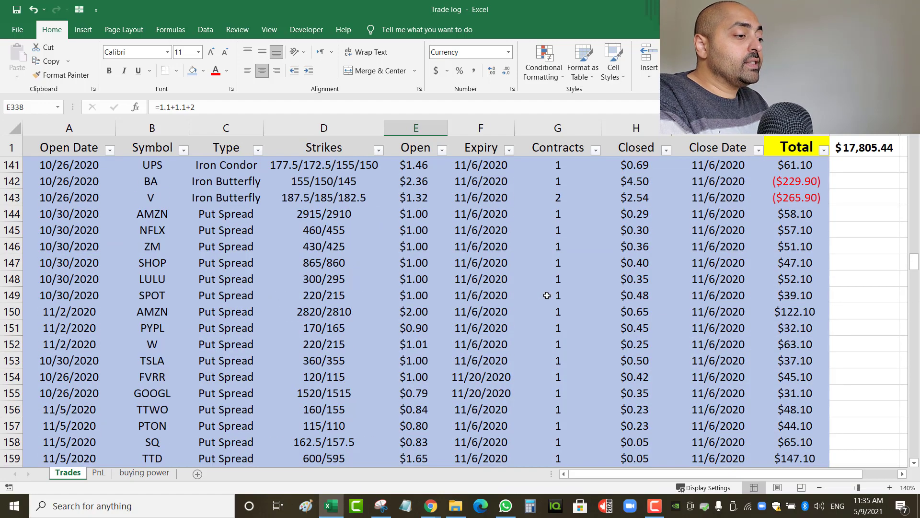
scroll(547, 295, "up", 12)
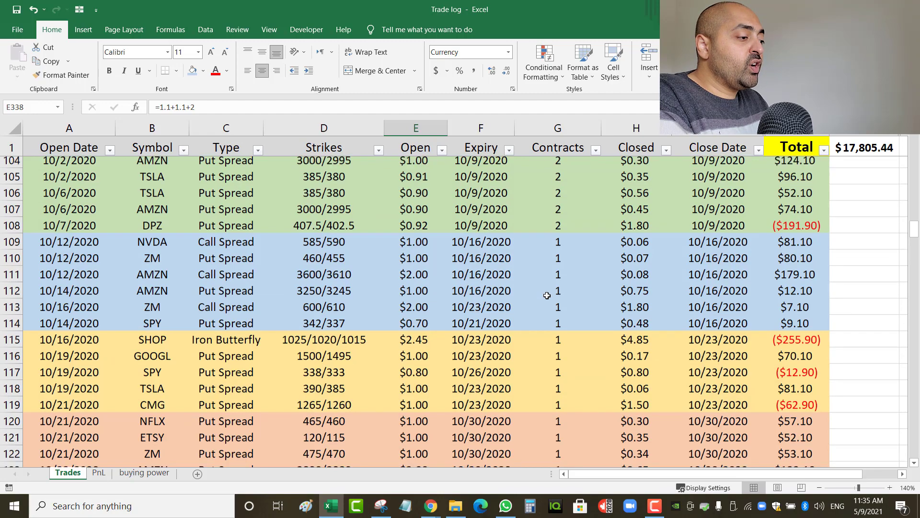
scroll(547, 295, "up", 8)
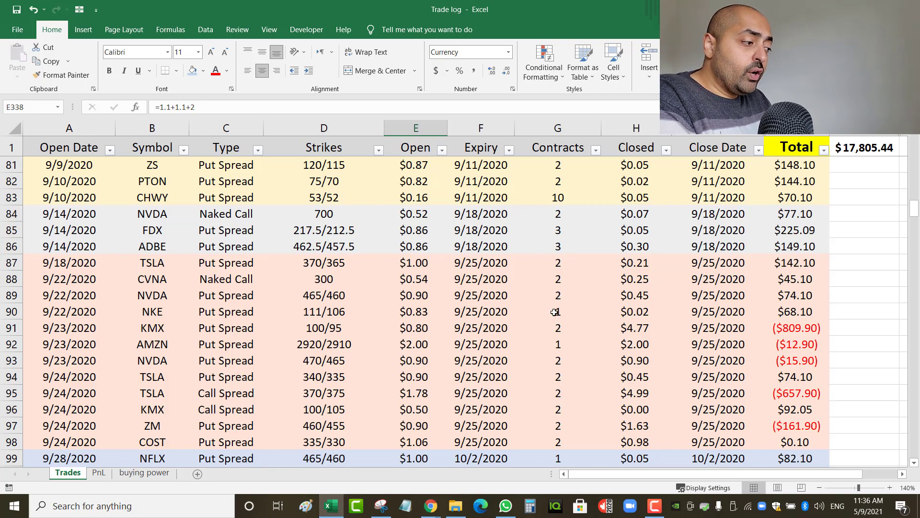
Step: Review the closed trades from October 2020 forward, ending at the open positions that start in row 338
scroll(466, 316, "down", 6)
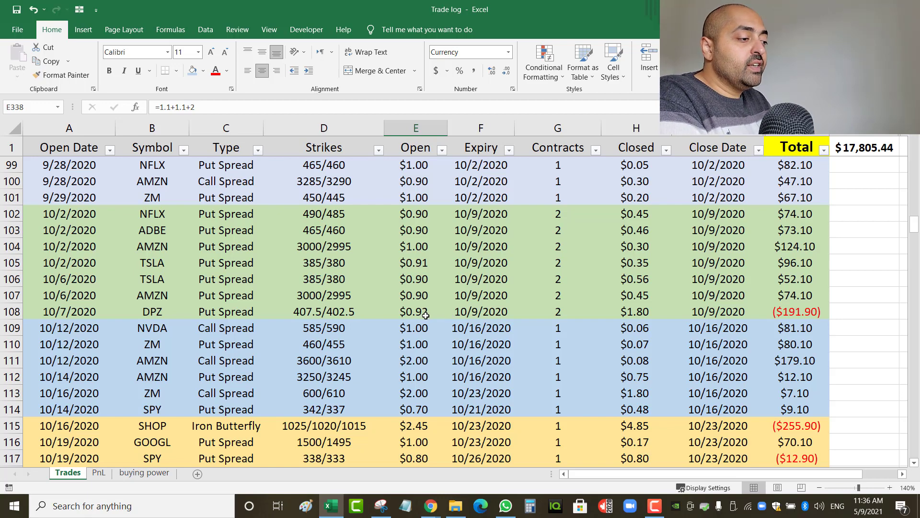
scroll(426, 315, "down", 1)
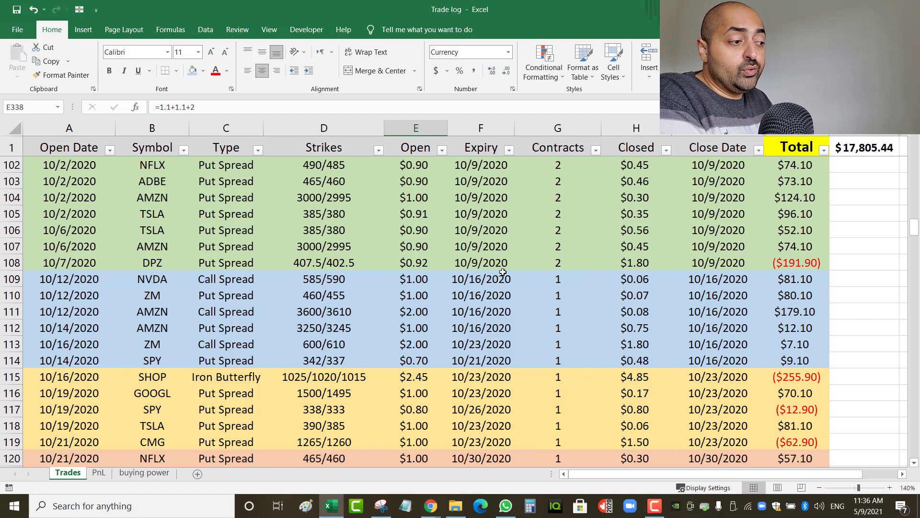
scroll(503, 272, "down", 10)
scroll(376, 283, "down", 20)
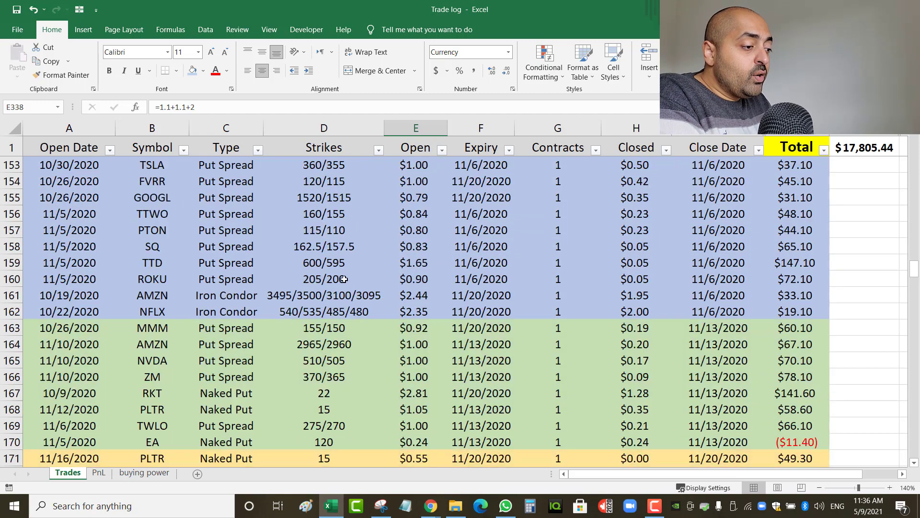
scroll(344, 279, "down", 14)
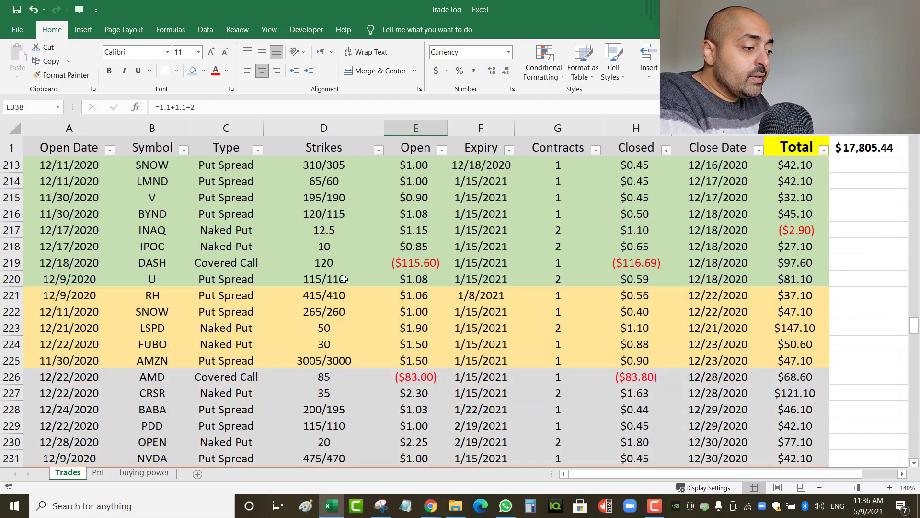
scroll(344, 279, "down", 10)
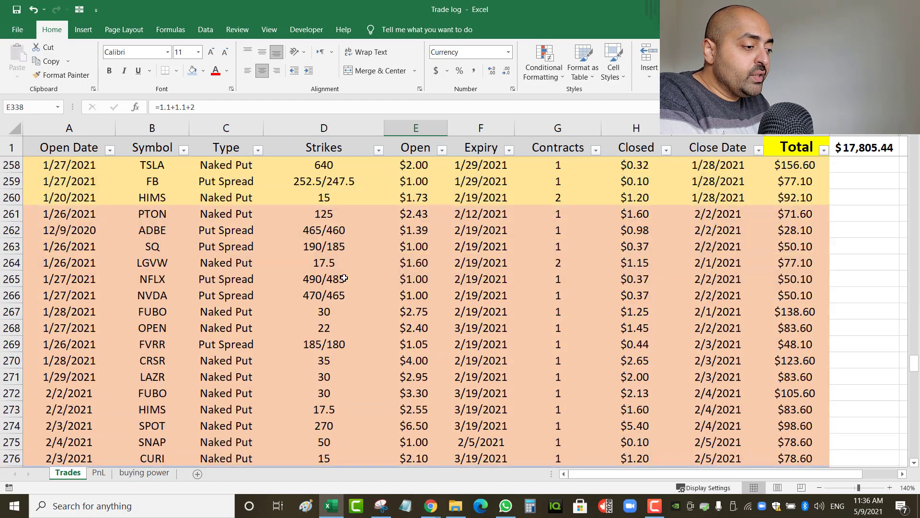
scroll(344, 278, "down", 6)
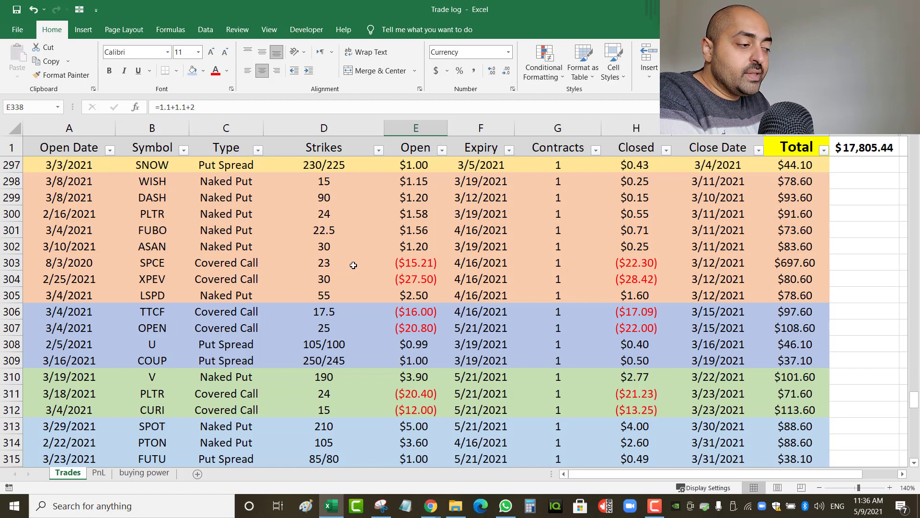
scroll(355, 266, "down", 8)
scroll(366, 273, "down", 7)
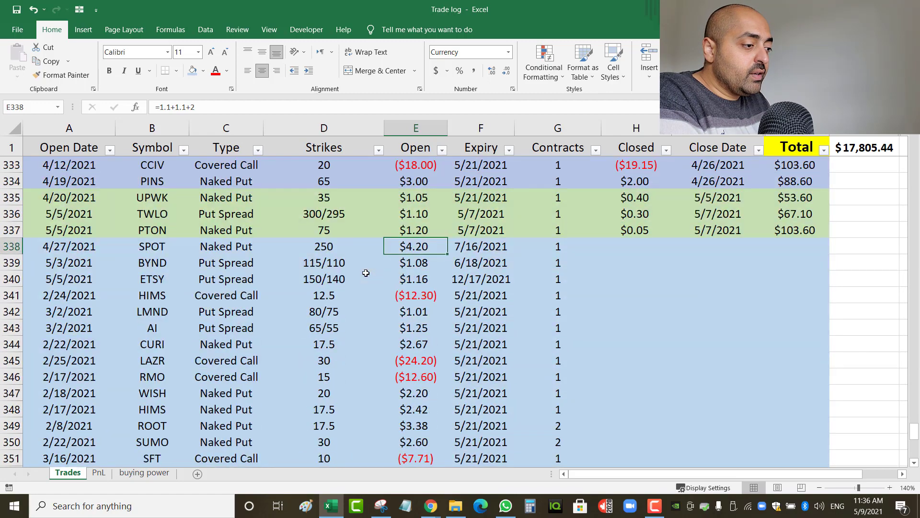
scroll(366, 273, "up", 2)
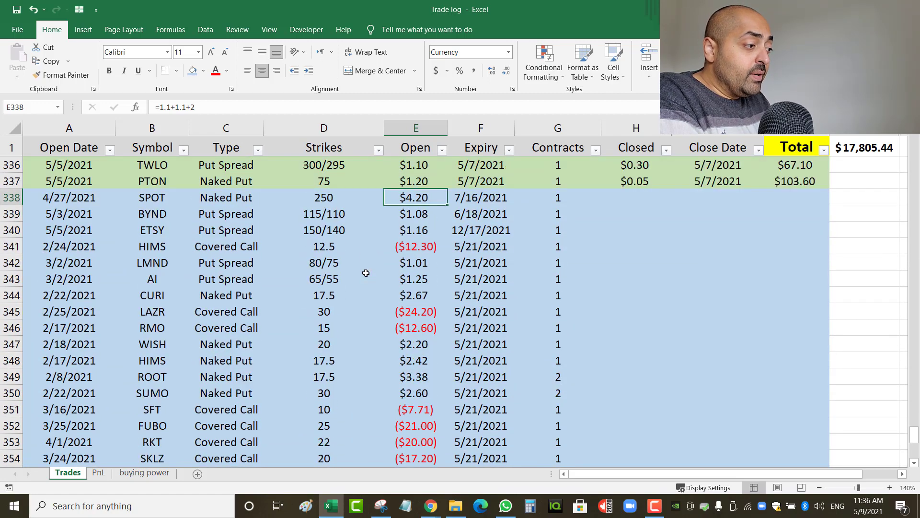
Step: Check the monthly totals on the PnL sheet, and highlight the open positions' types in C338:C371 on the Trades sheet
left_click(92, 475)
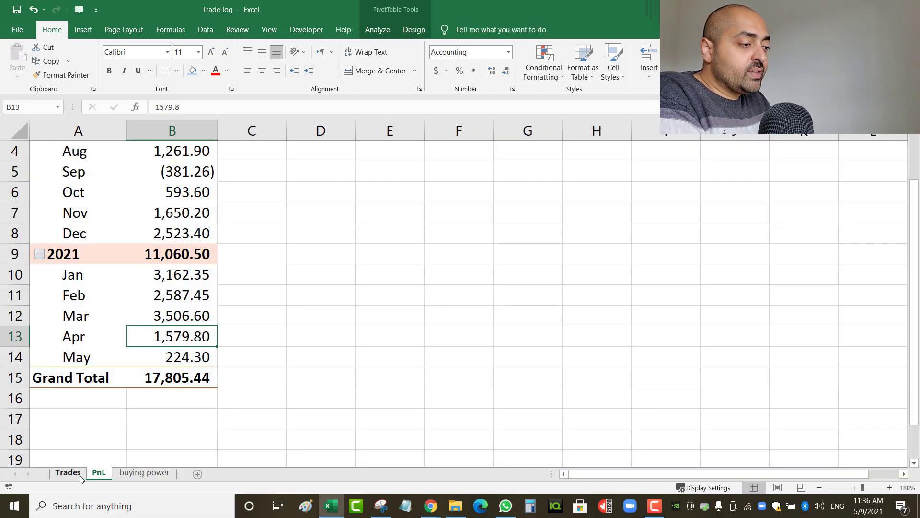
left_click(71, 474)
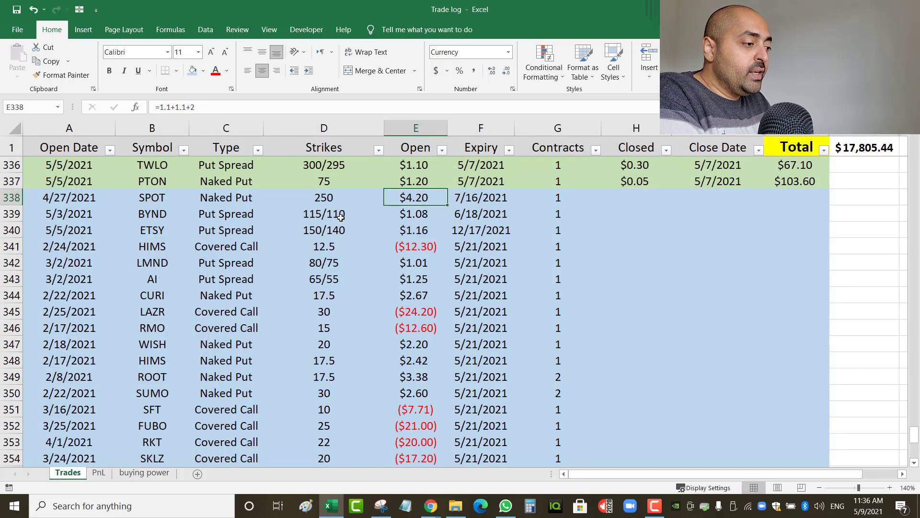
left_click_drag(260, 194, 220, 442)
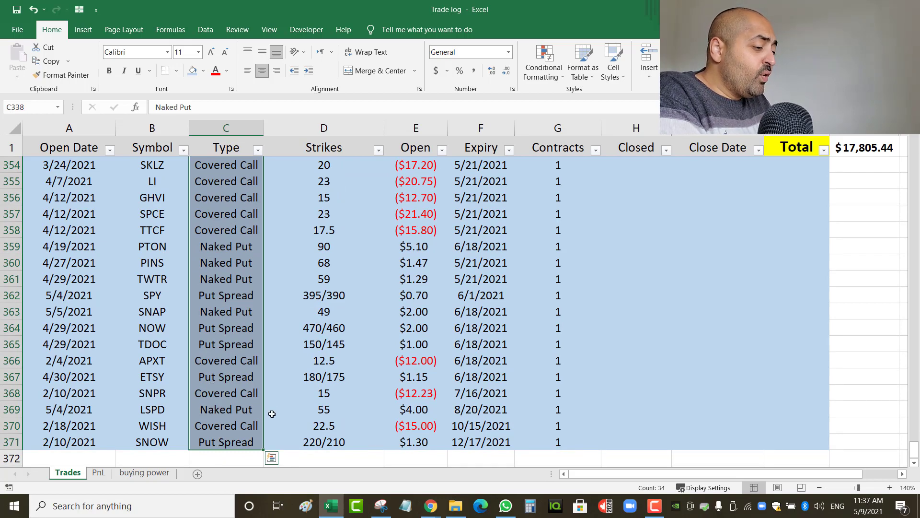
scroll(235, 415, "up", 1)
scroll(234, 415, "up", 6)
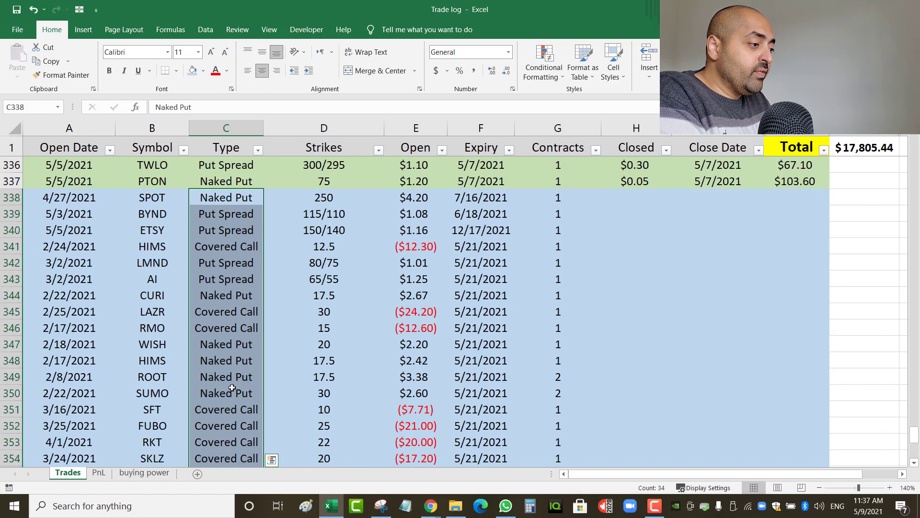
scroll(233, 388, "up", 3)
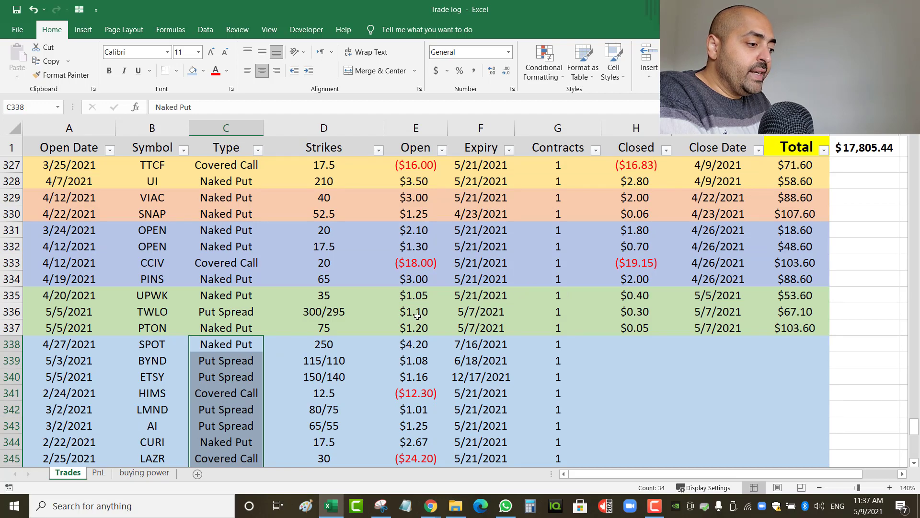
Step: Examine the trades closed in May 2021, highlighting their totals in rows 335 to 337 and checking the UPWK close date
left_click(804, 294)
left_click_drag(804, 294, 803, 330)
left_click(722, 298)
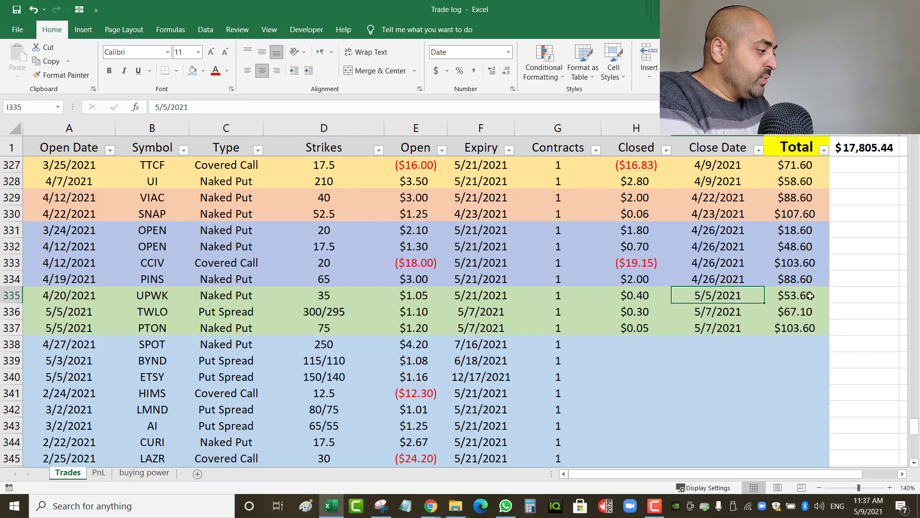
left_click_drag(811, 297, 809, 332)
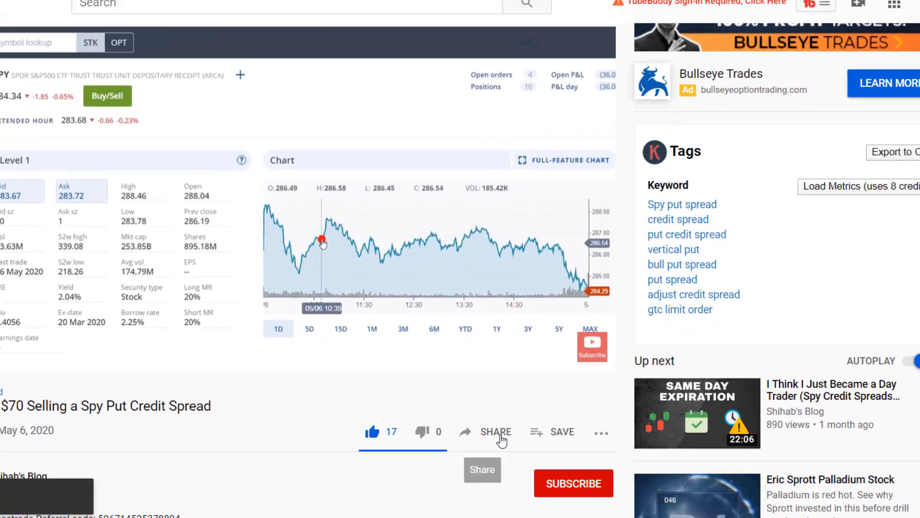
Step: Subscribe to the channel of the SPY put credit spread video on YouTube and open its notification options
left_click(498, 437)
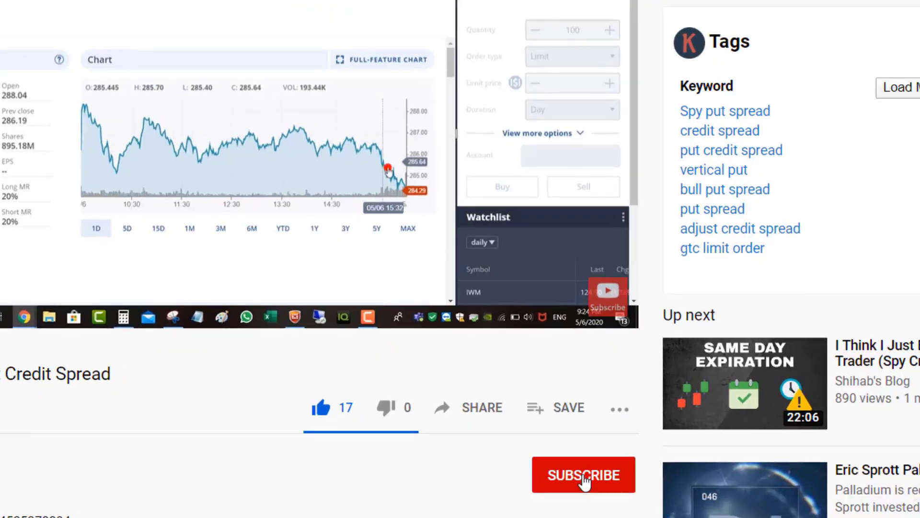
left_click(584, 479)
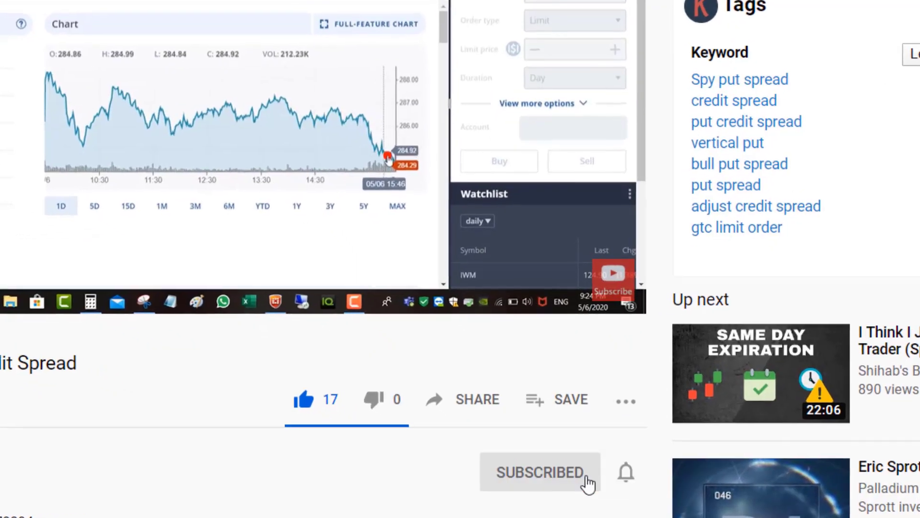
left_click(620, 475)
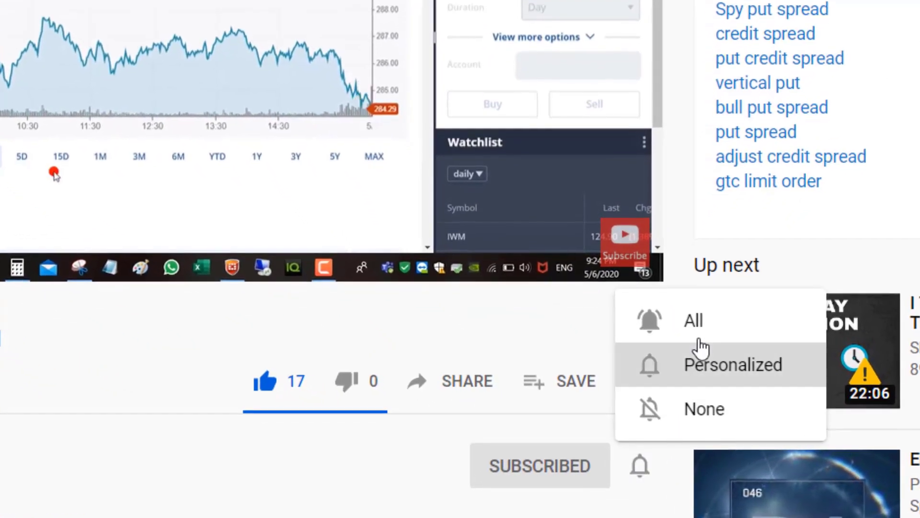